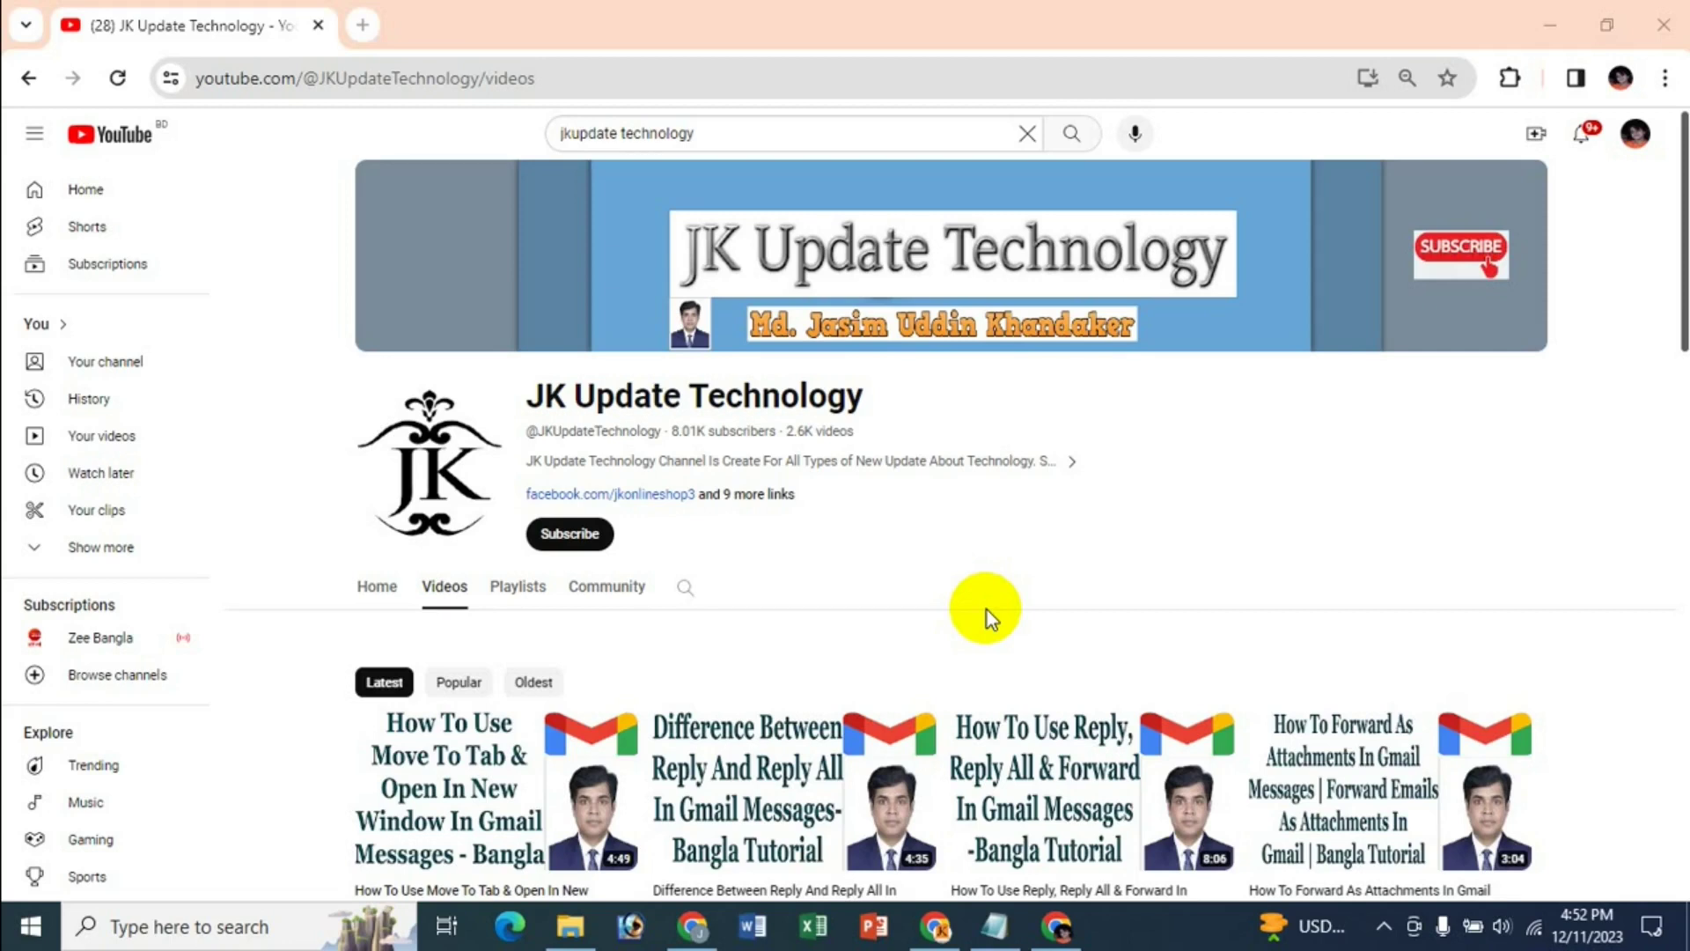
# Step: Open the Gmail inbox in a new browser tab
pyautogui.click(362, 26)
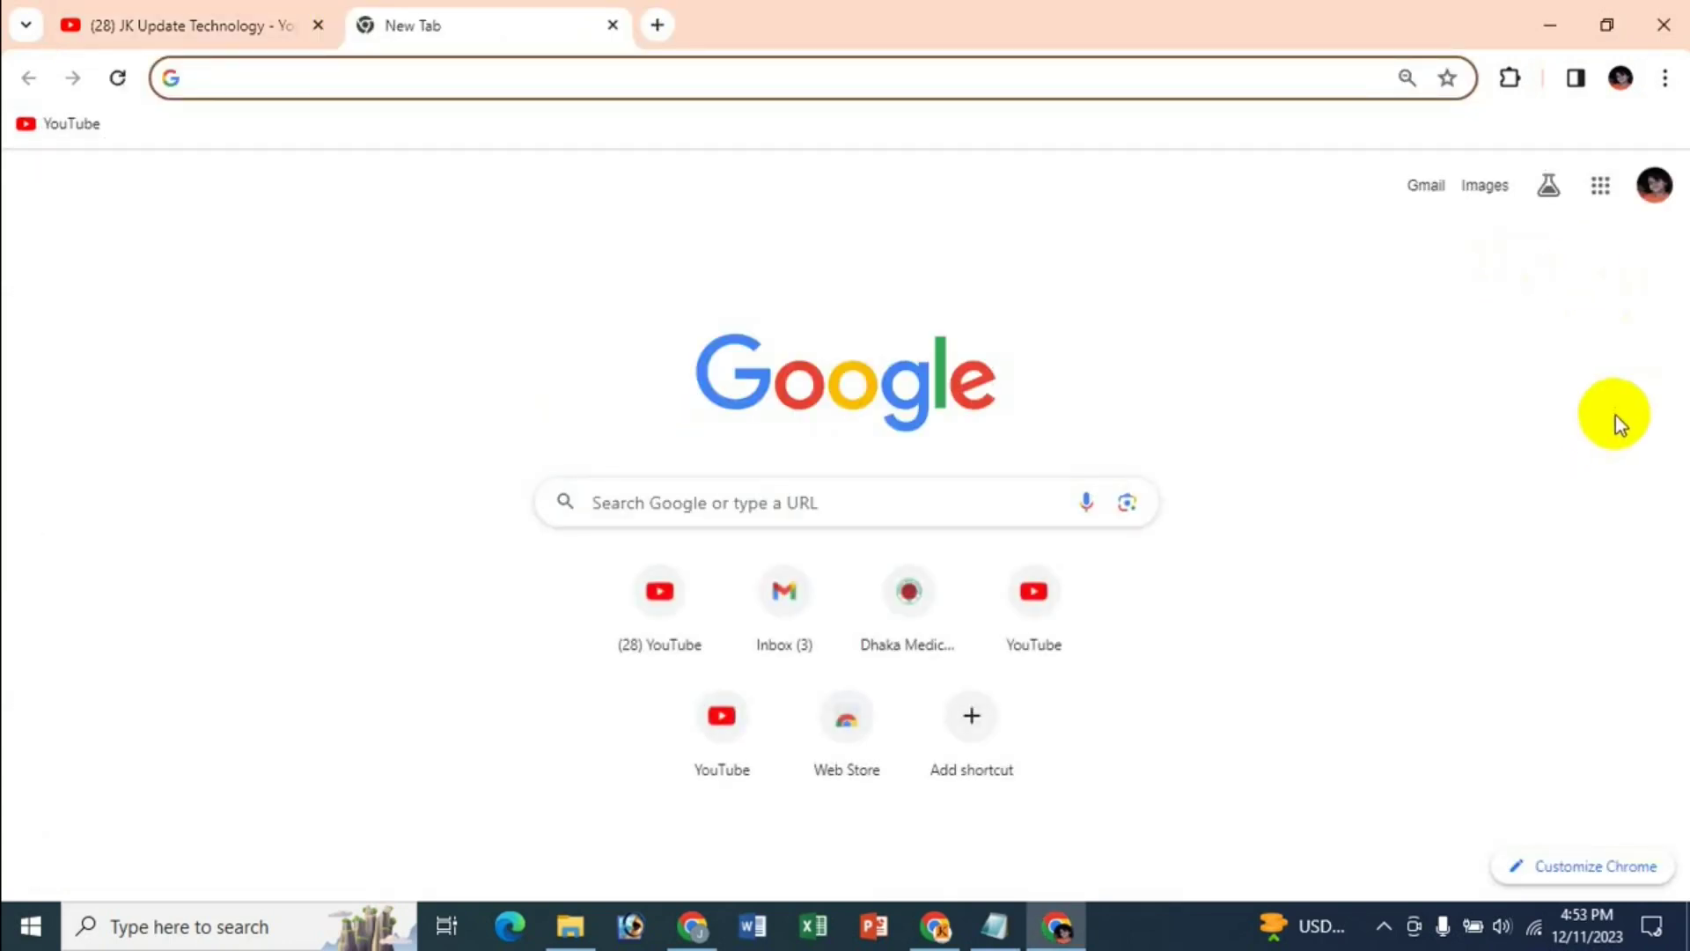
pyautogui.click(1600, 195)
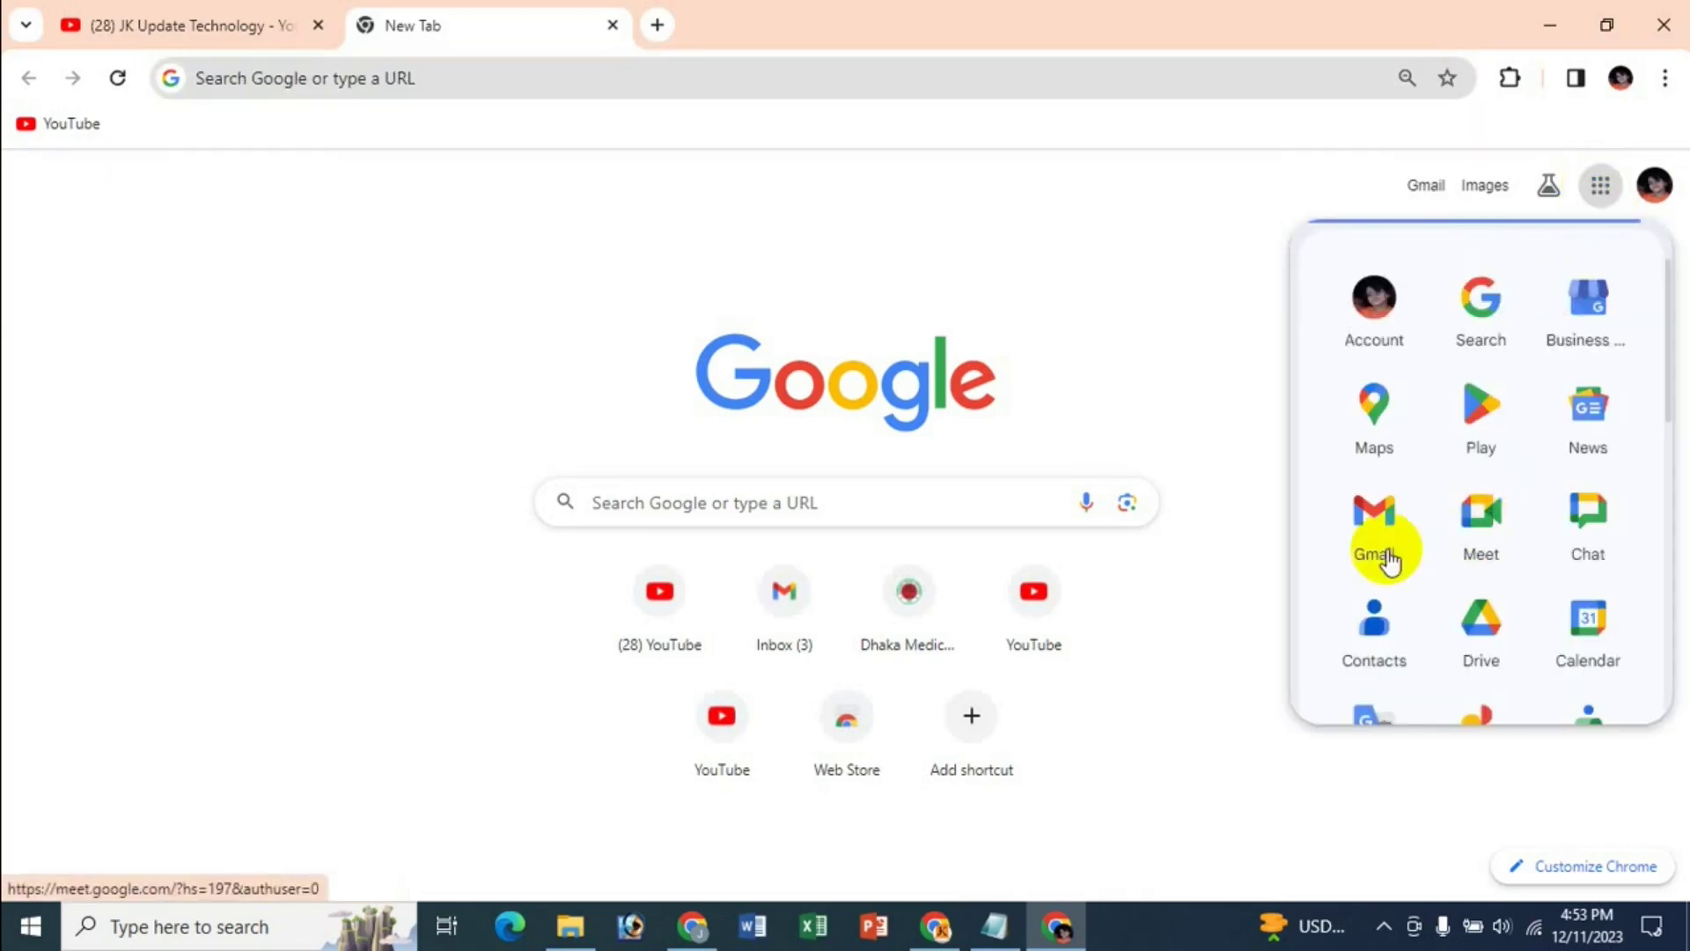
pyautogui.click(1423, 186)
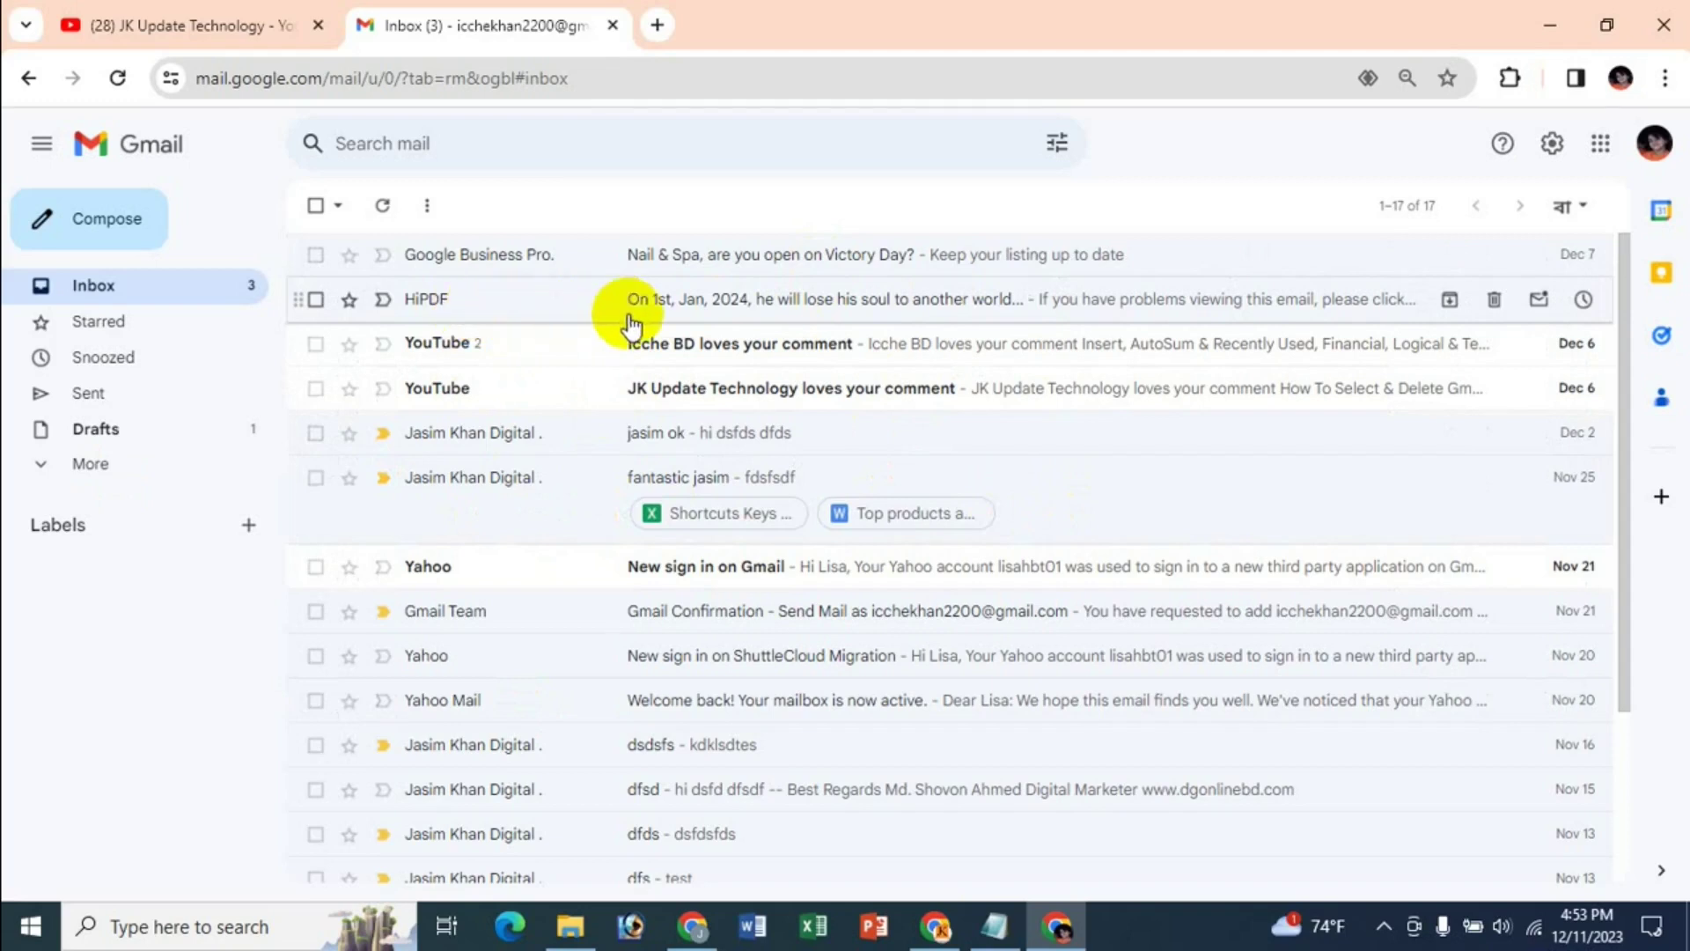
# Step: Open the HiPDF message "On 1st, Jan, 2024, he will lose his soul to another world..." and block its sender
pyautogui.click(739, 308)
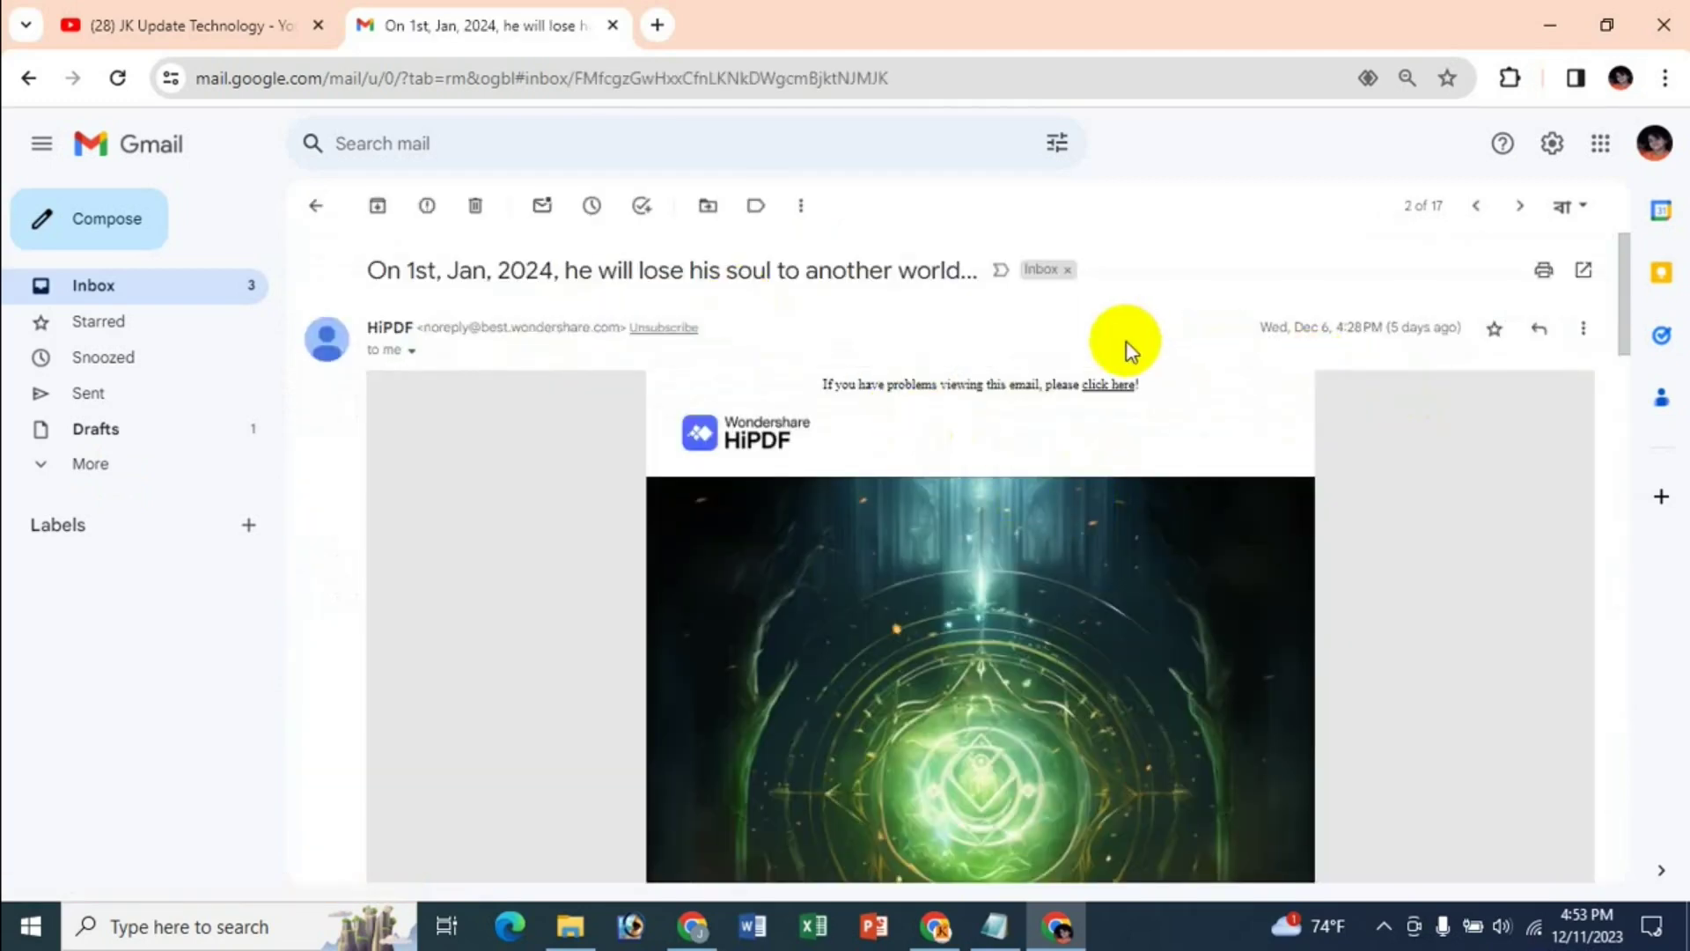
pyautogui.click(1584, 333)
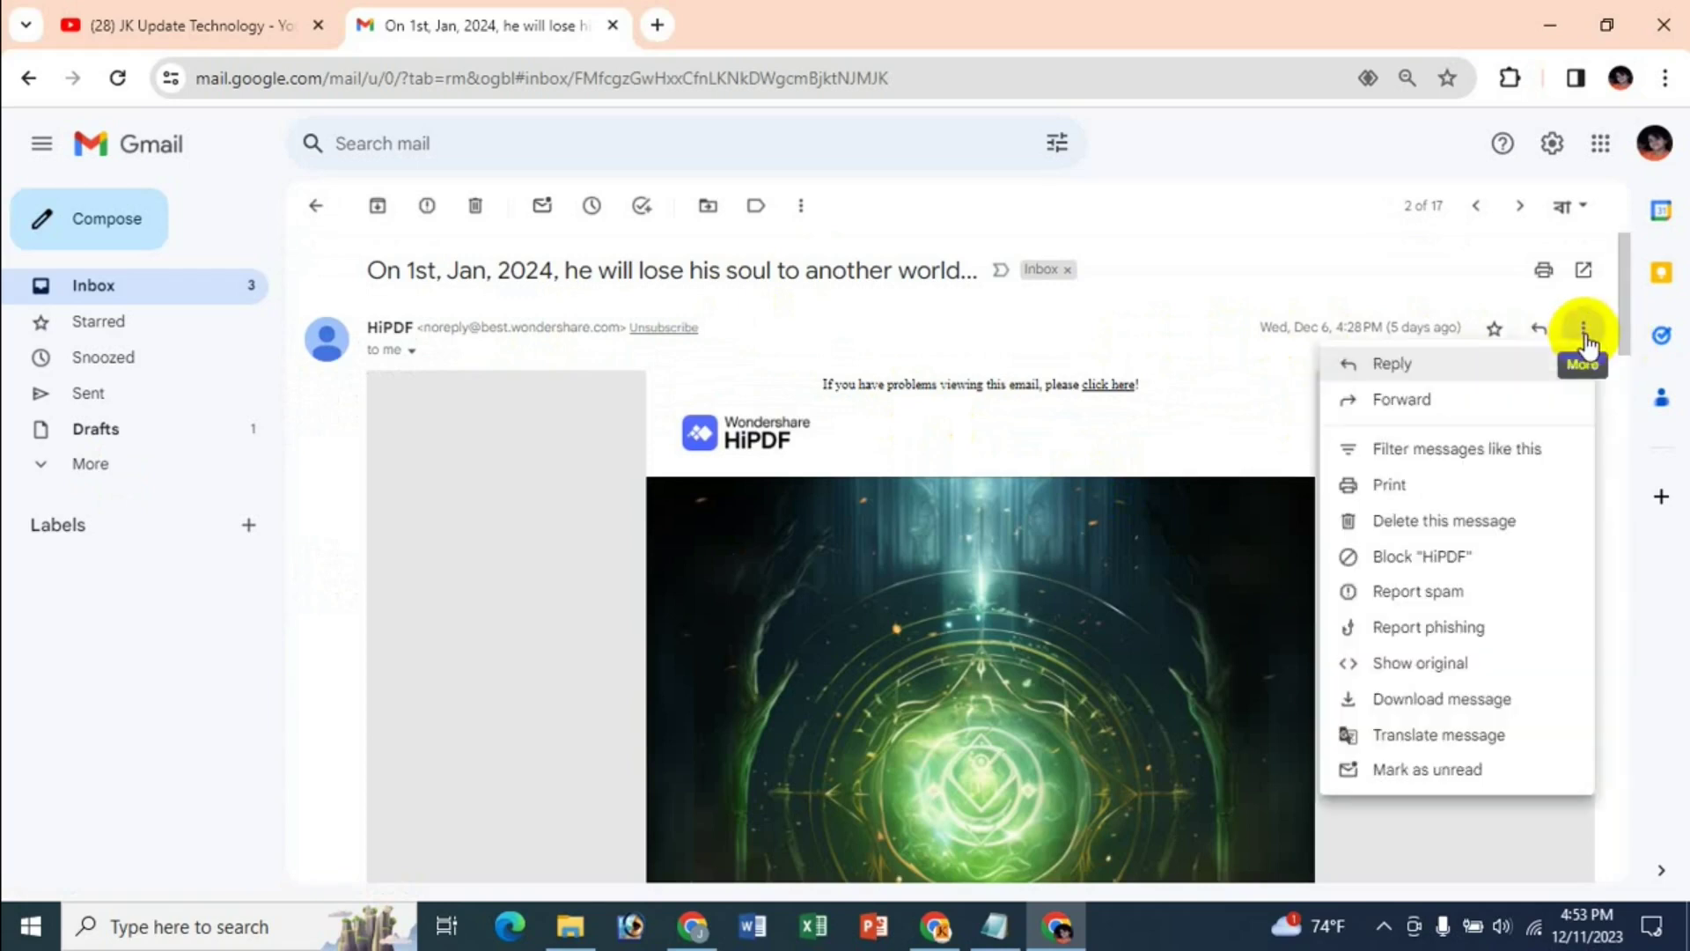
pyautogui.click(1407, 565)
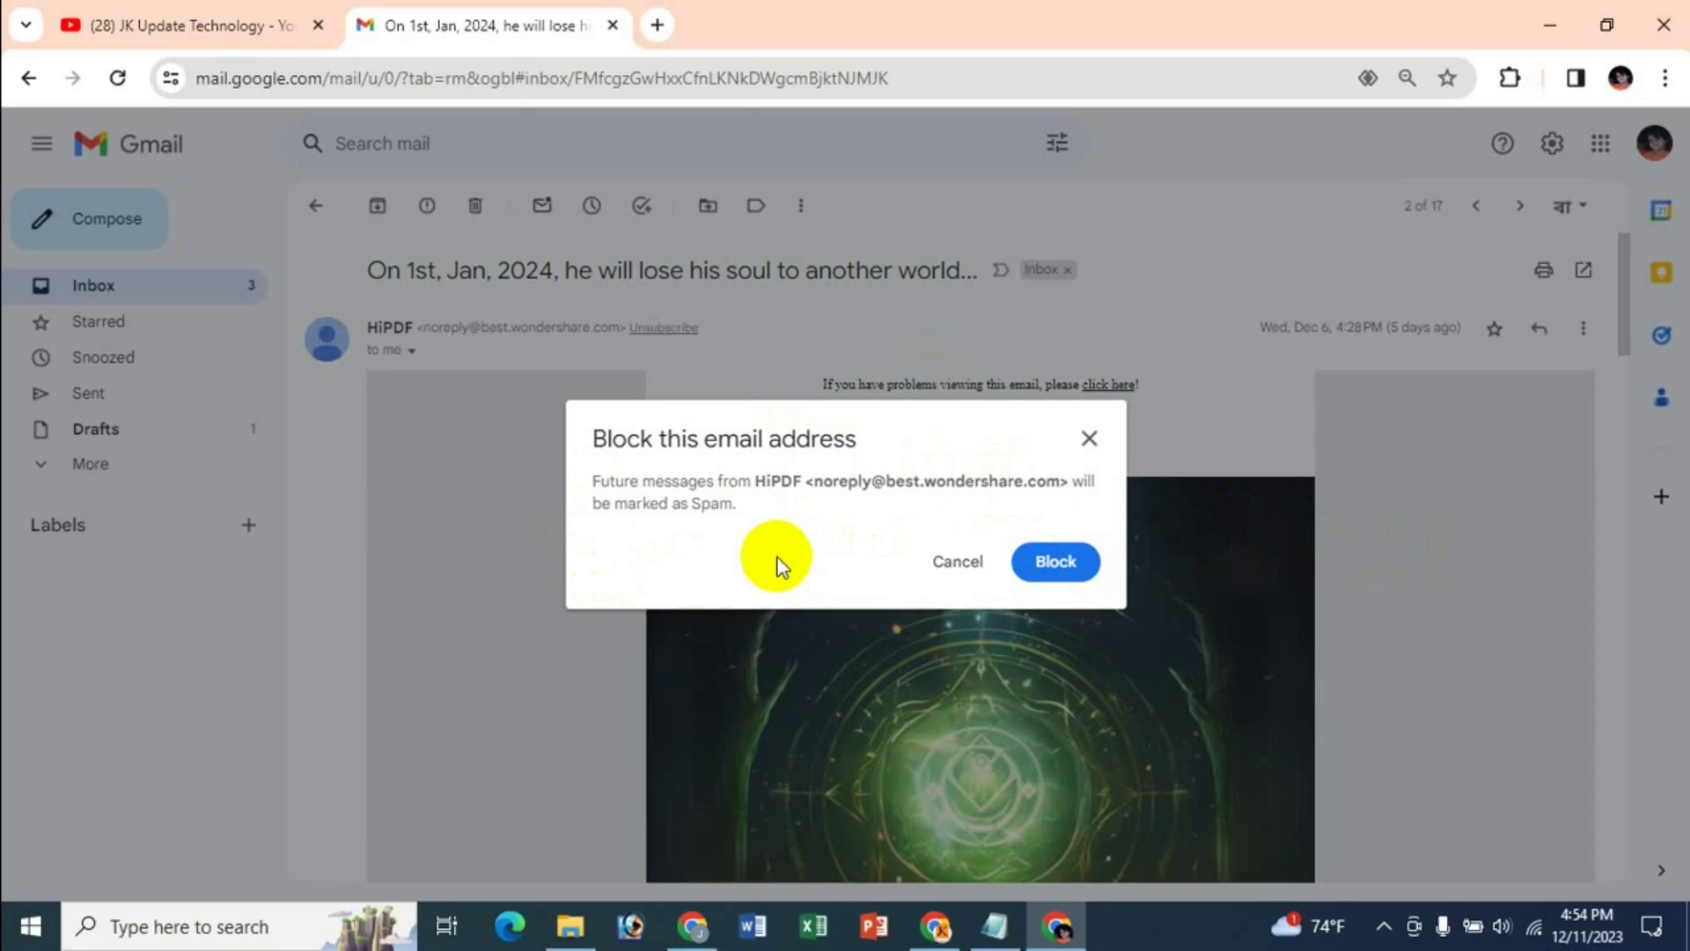
pyautogui.click(1060, 566)
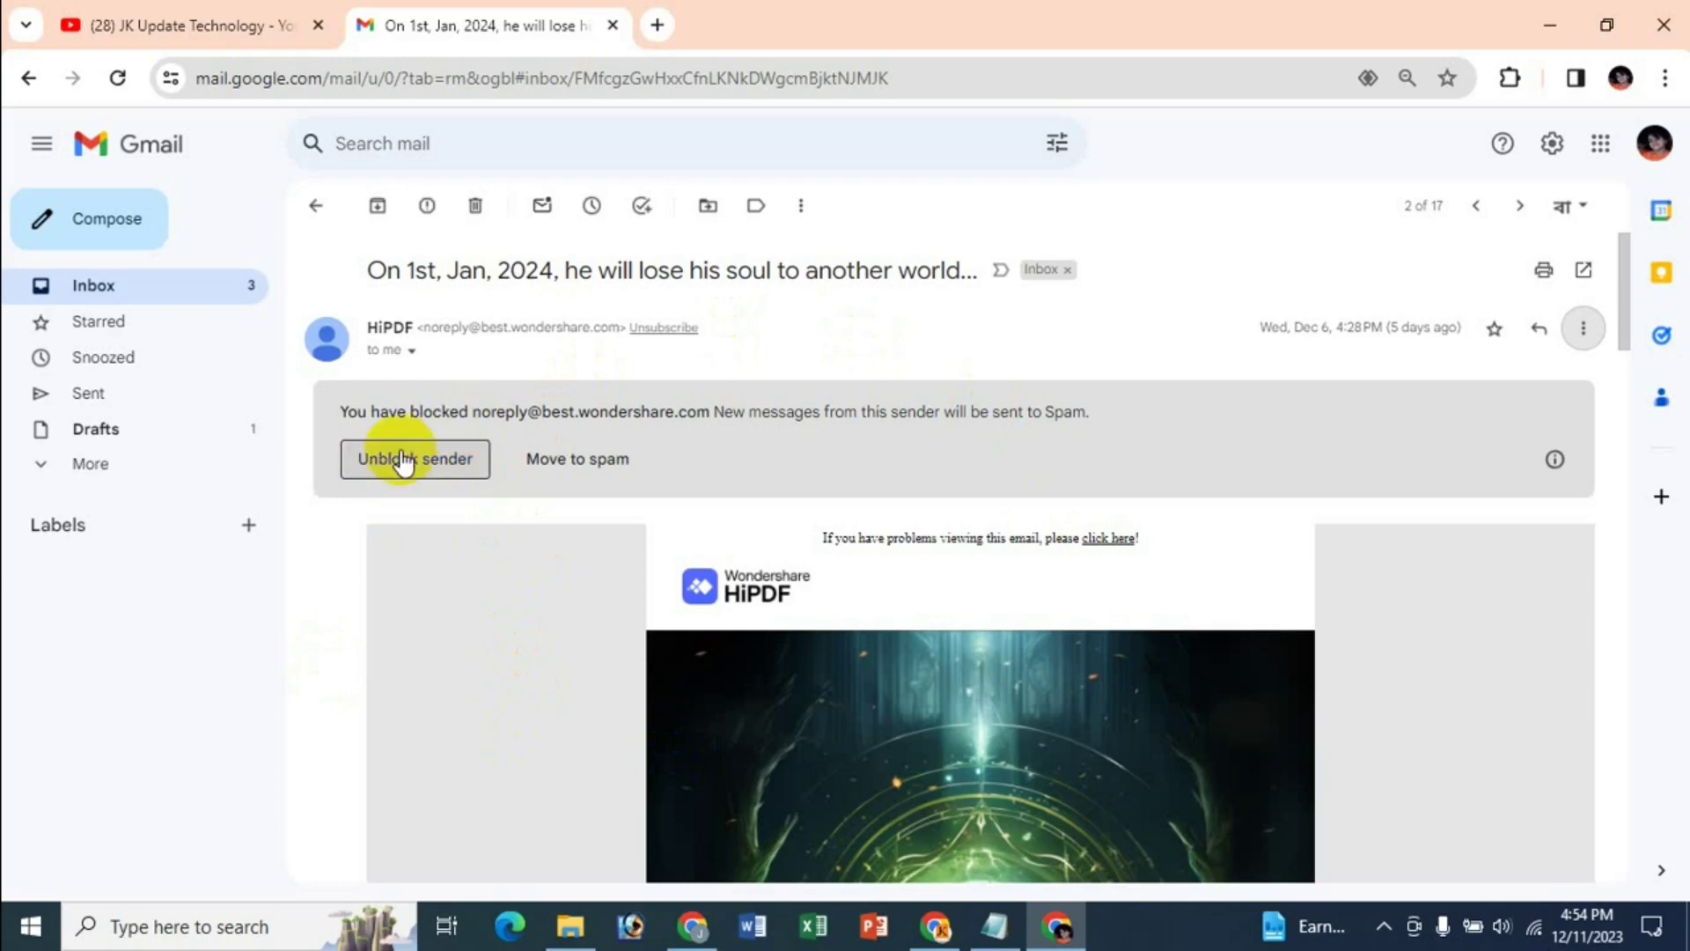
# Step: Unblock the HiPDF sender from the open message and confirm
pyautogui.click(1584, 339)
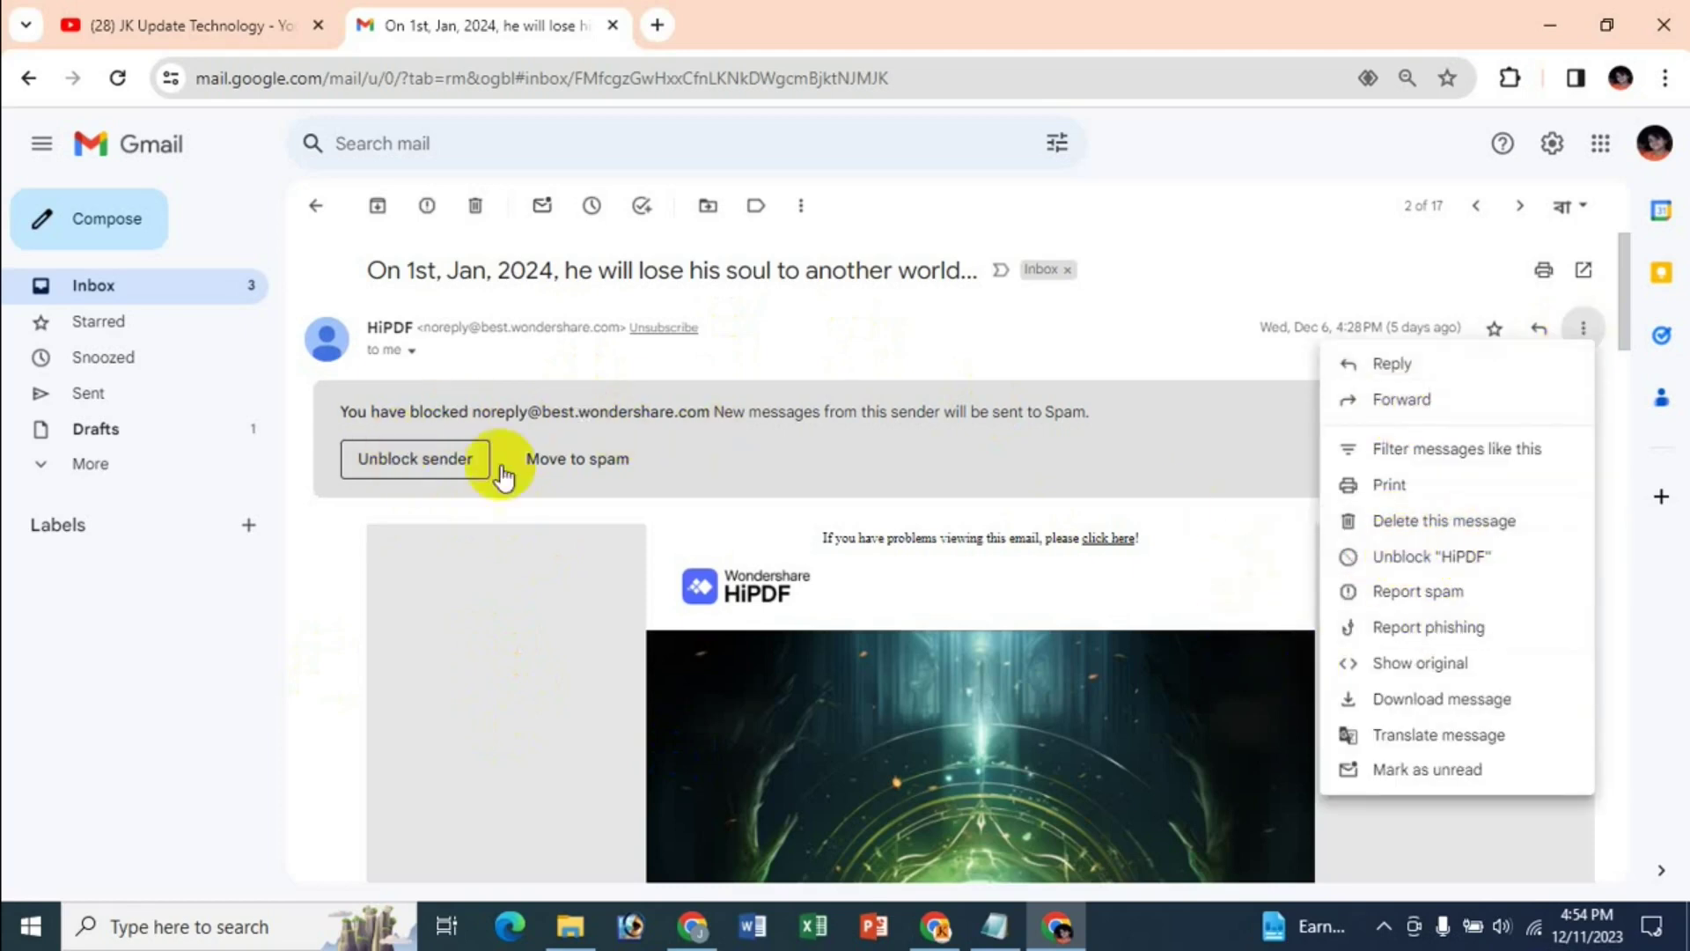
pyautogui.click(1449, 557)
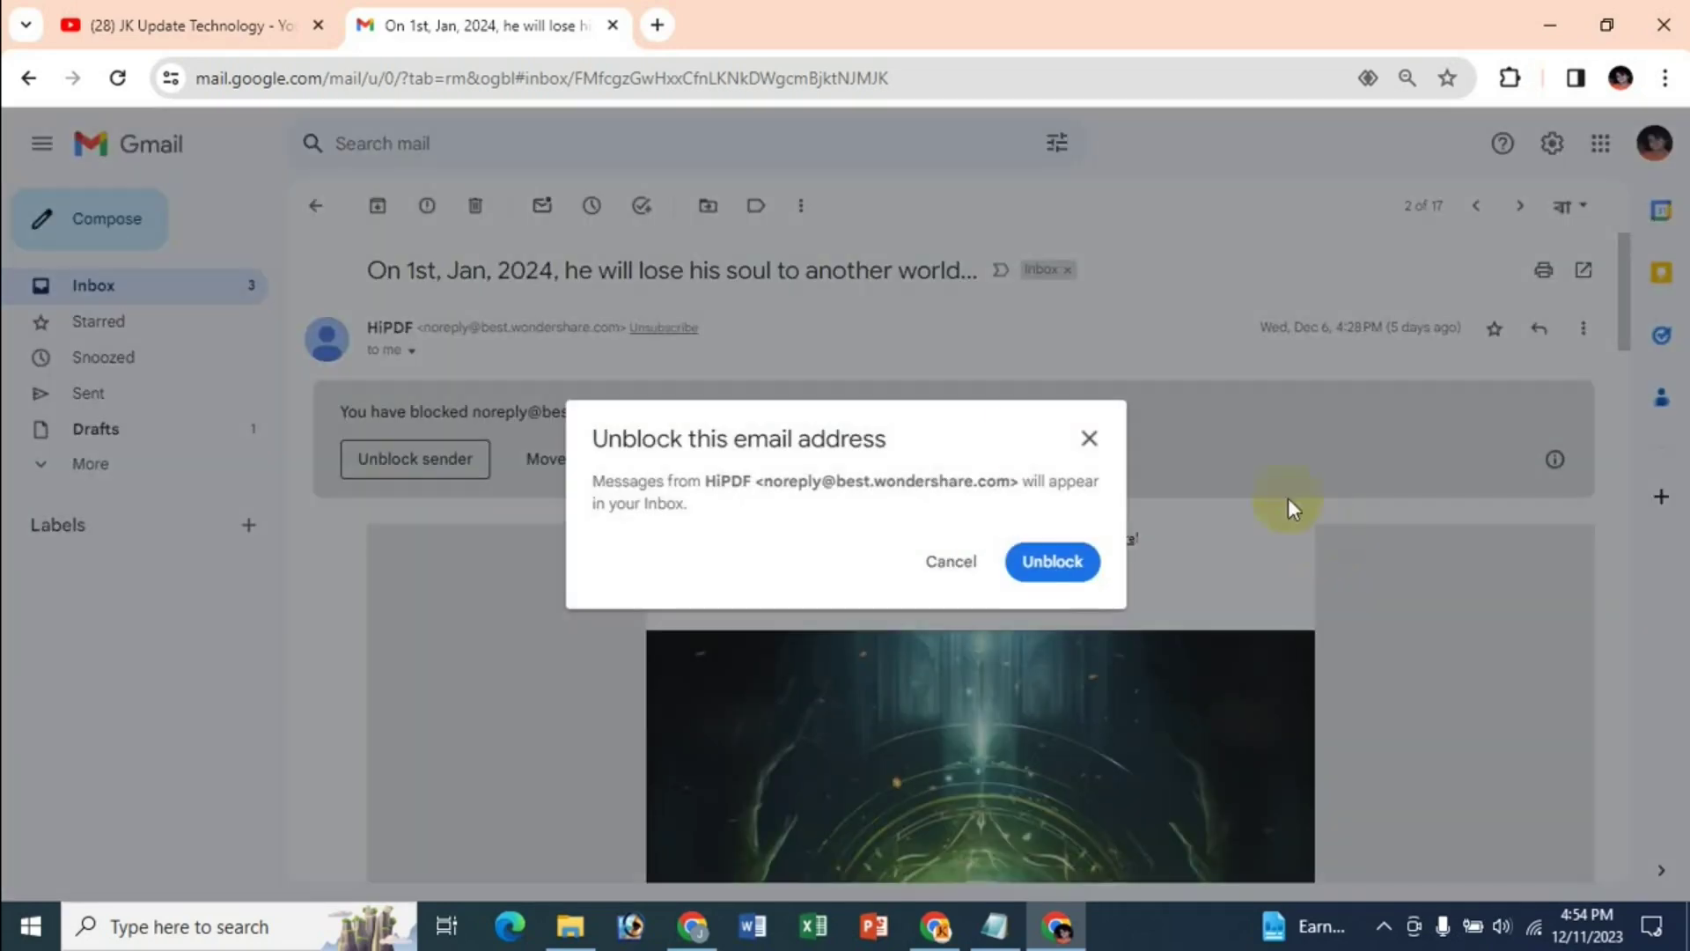
pyautogui.click(1042, 564)
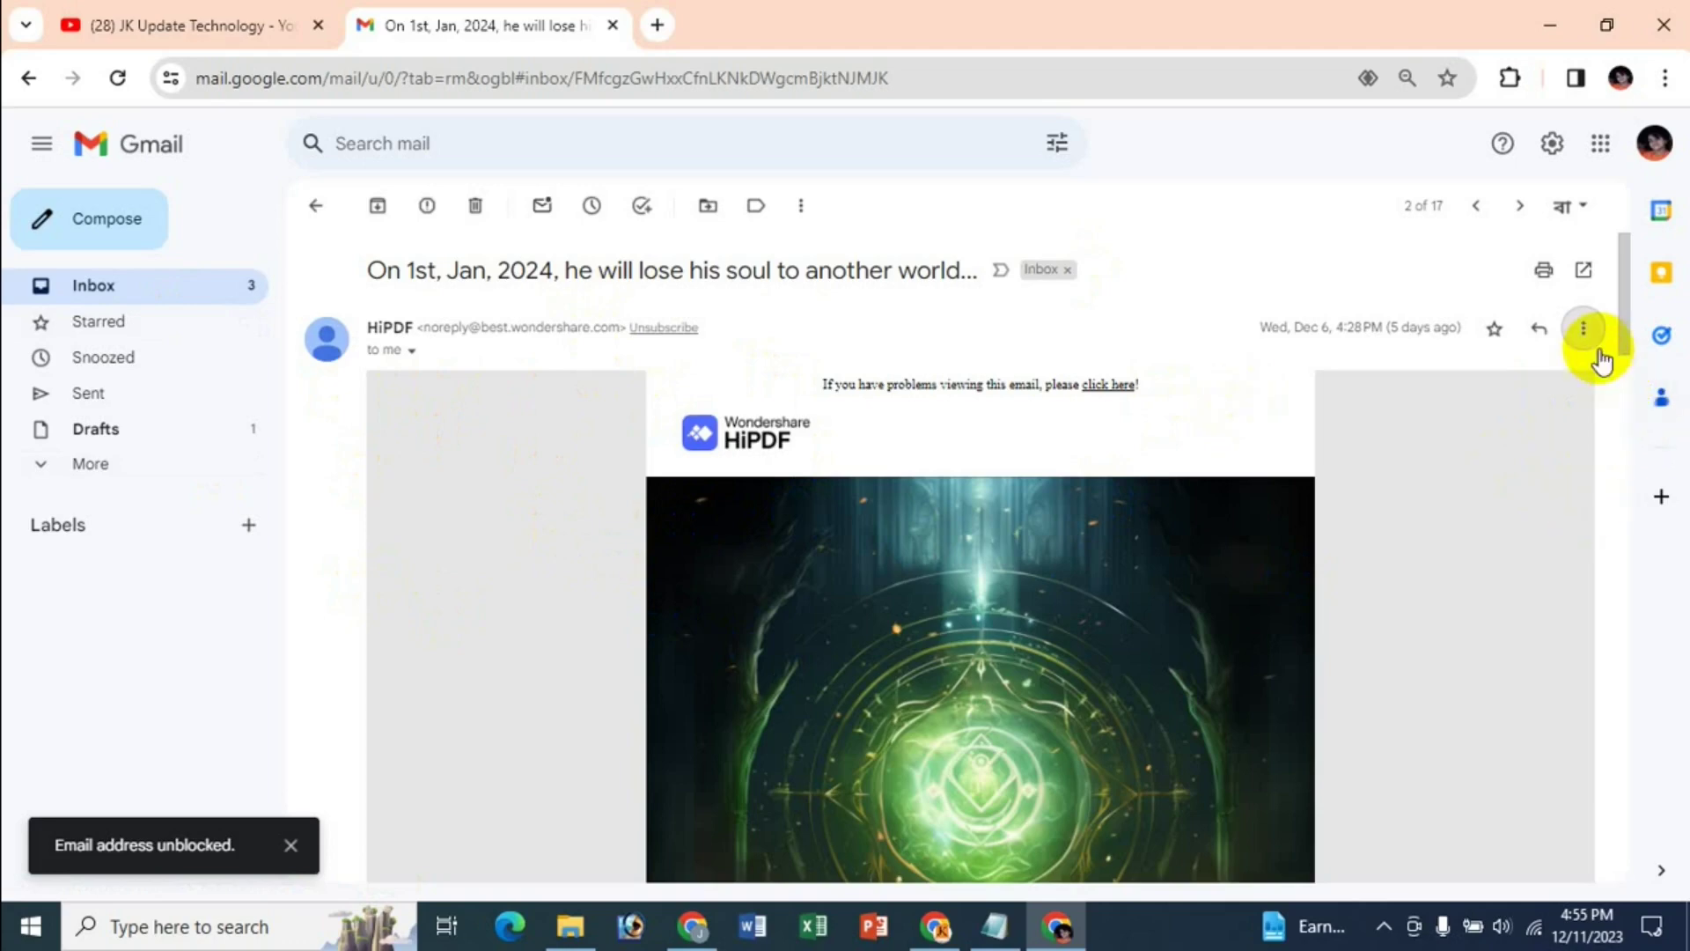
# Step: Block the HiPDF sender again from the open message
pyautogui.click(1583, 328)
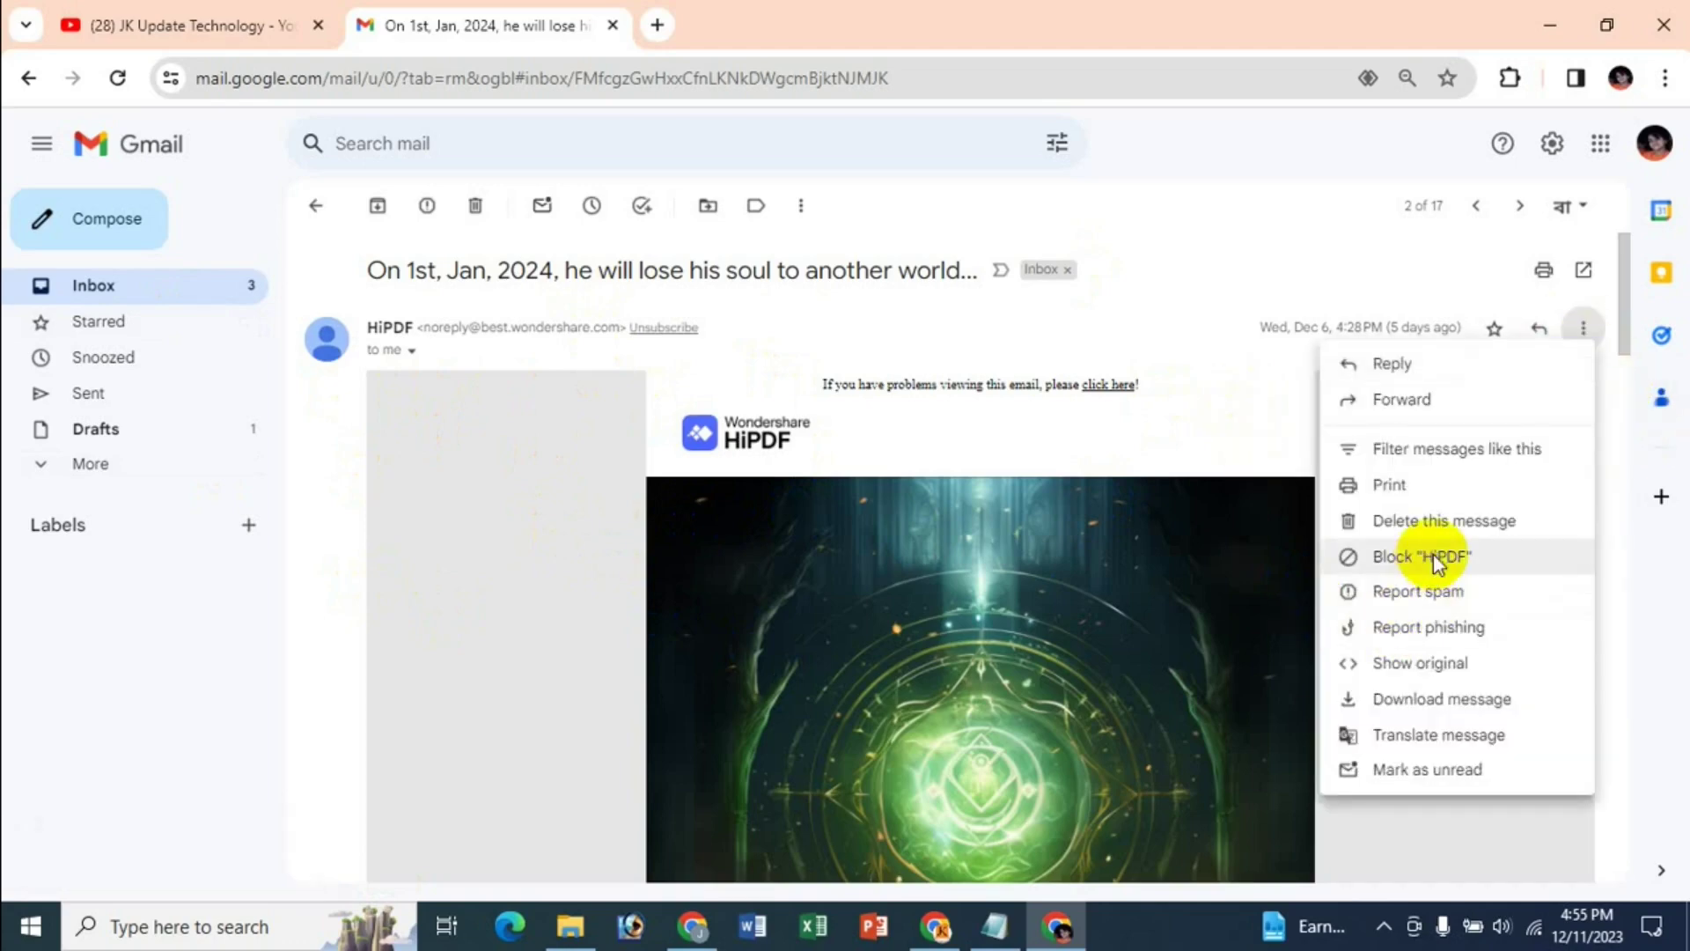
pyautogui.click(1437, 557)
pyautogui.click(1043, 561)
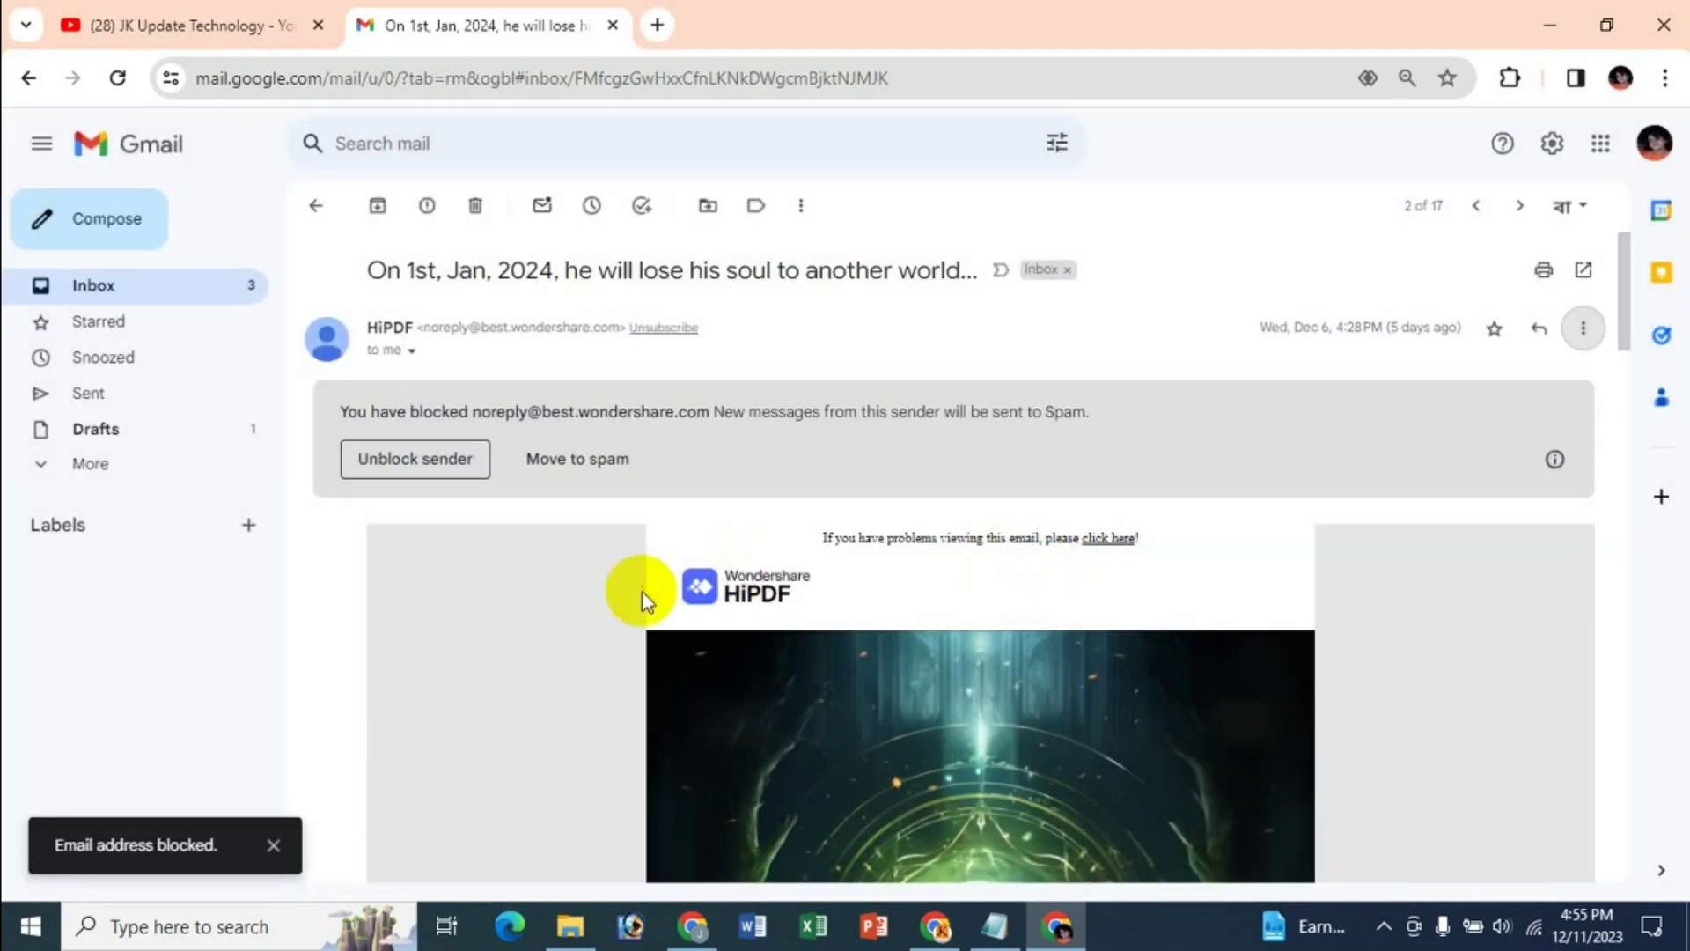
# Step: Return to the inbox, open the Dec 2 message and block its sender
pyautogui.click(129, 291)
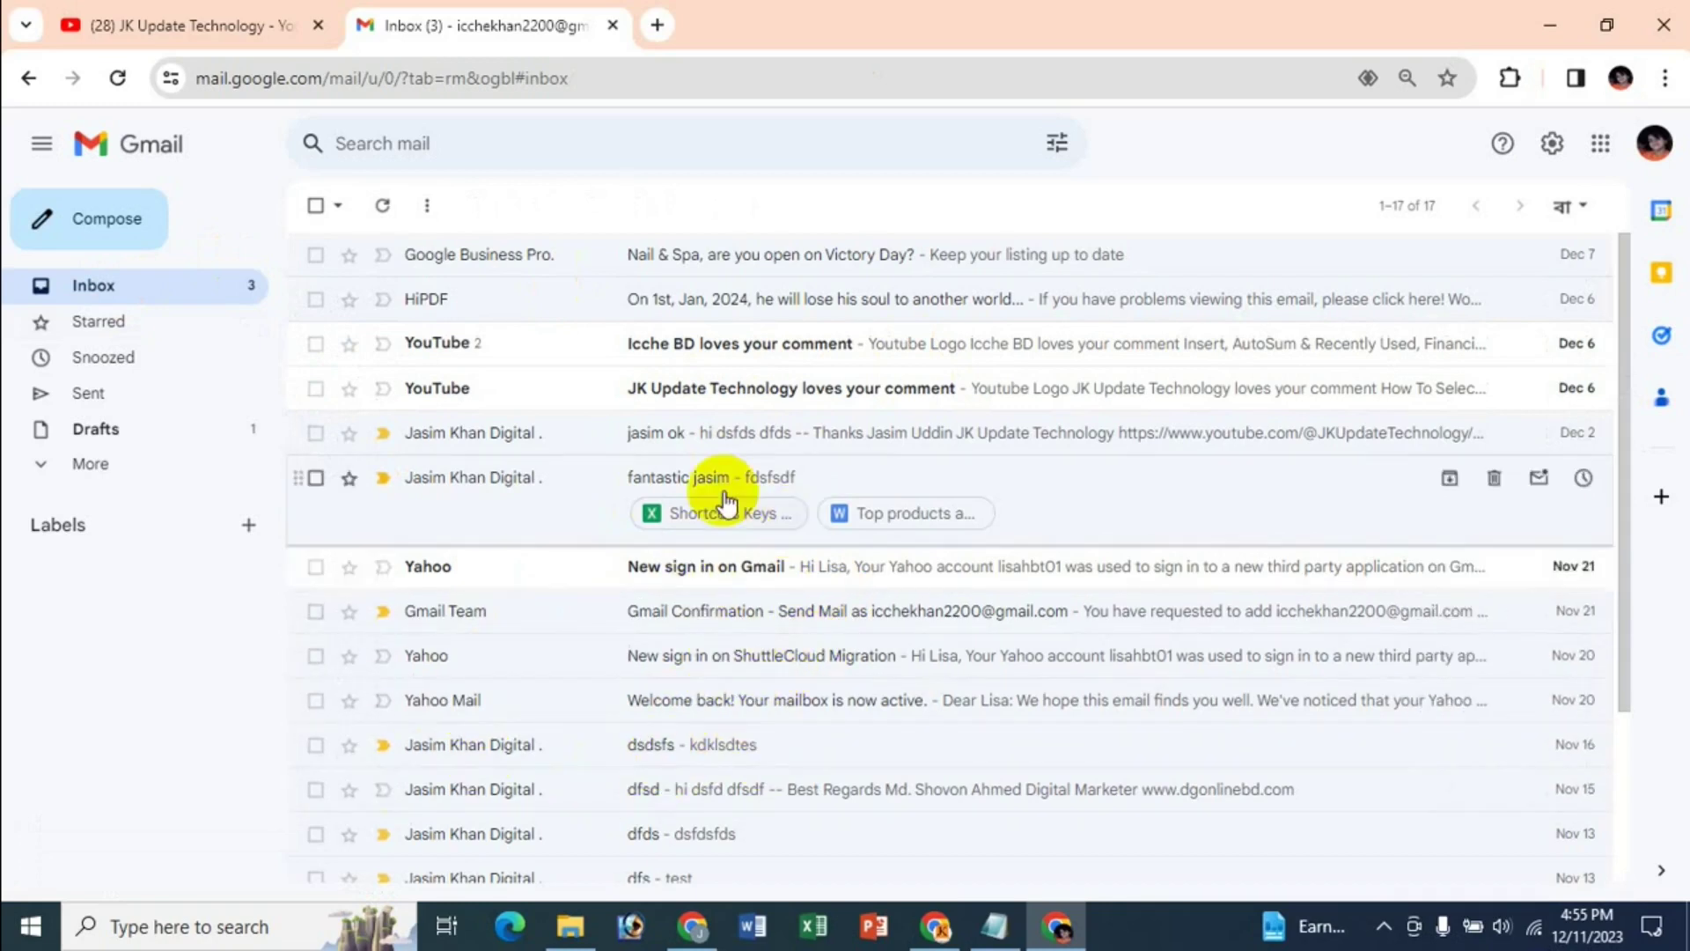
pyautogui.click(720, 433)
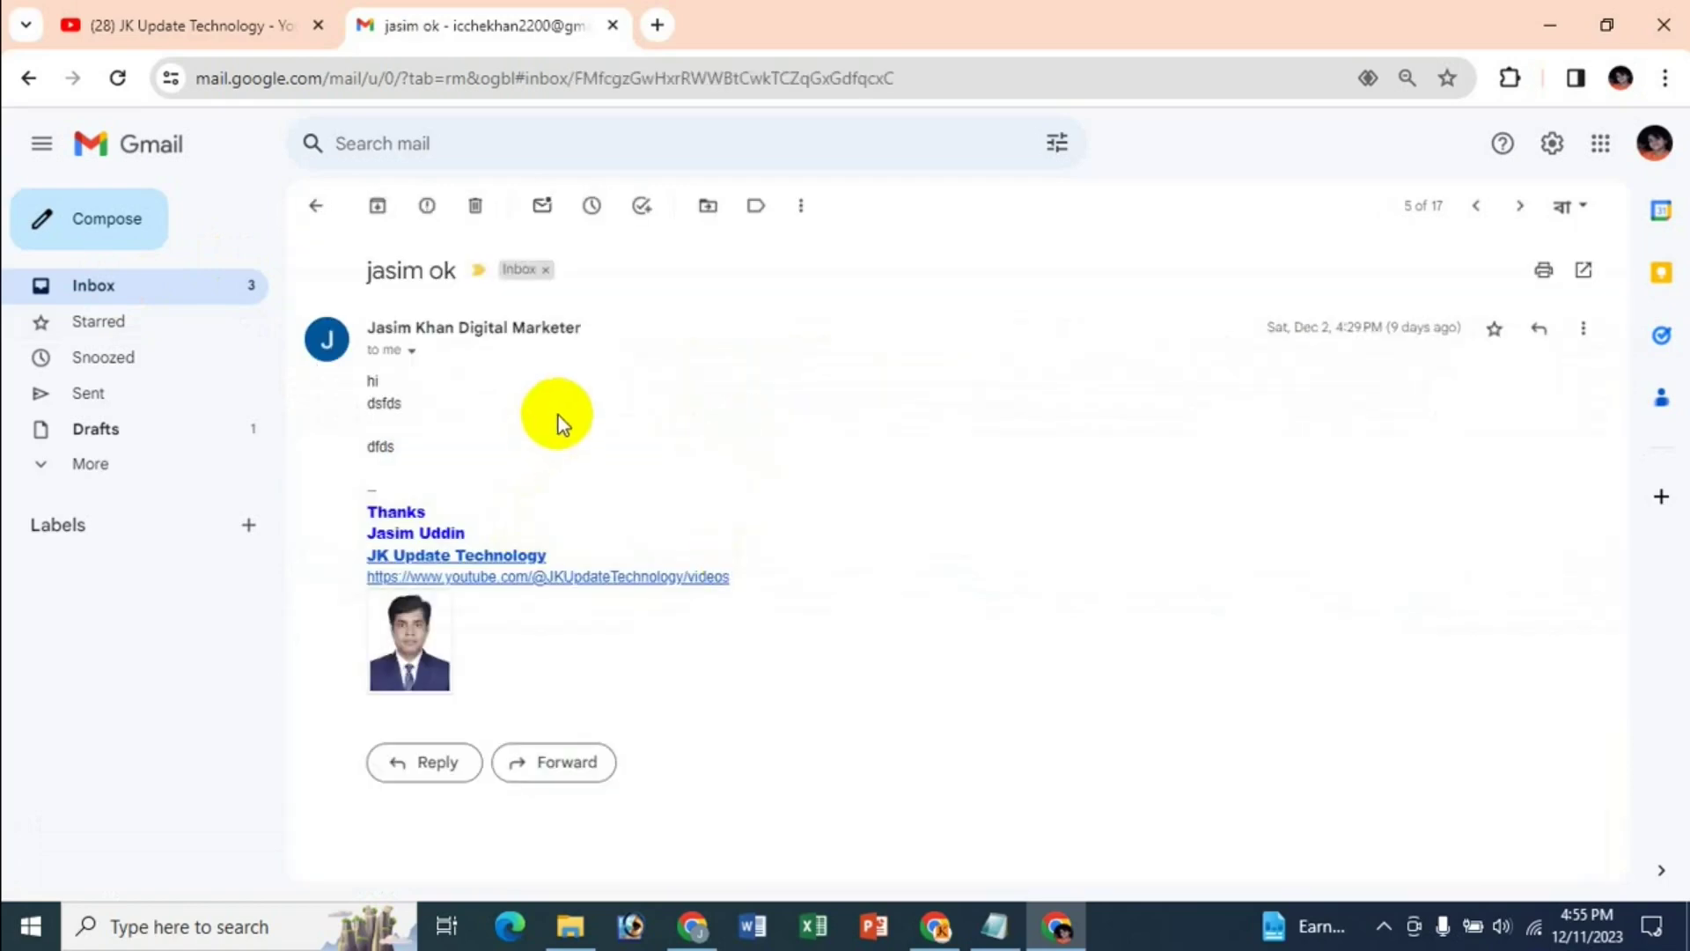
pyautogui.click(1583, 330)
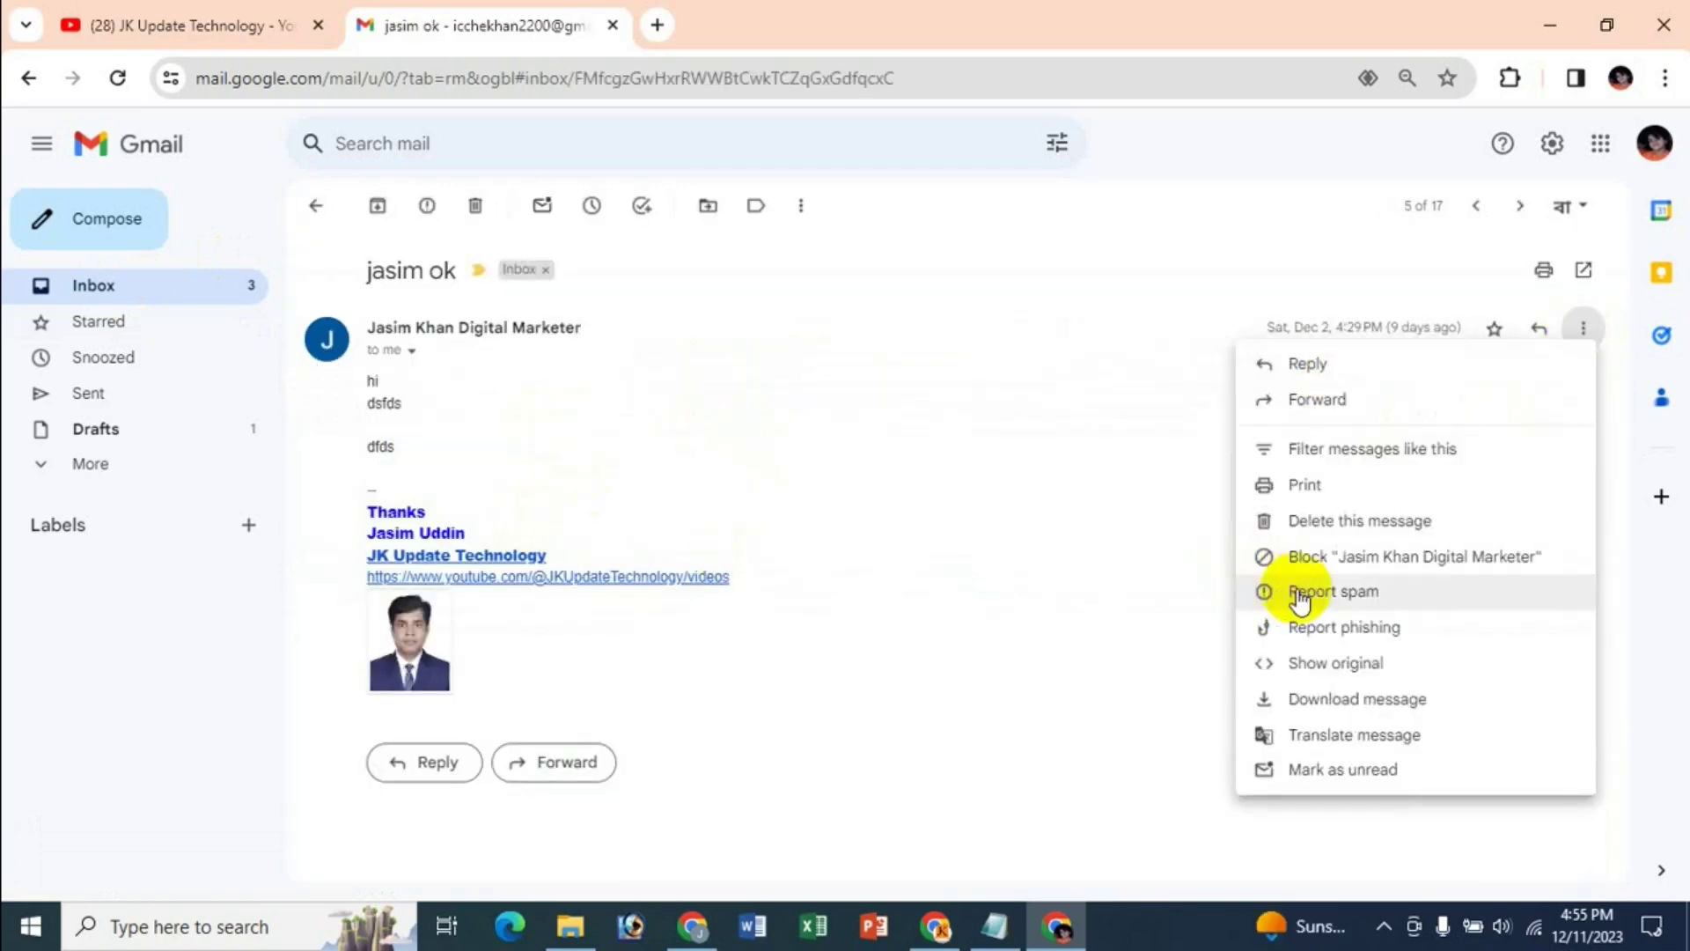
pyautogui.click(1396, 564)
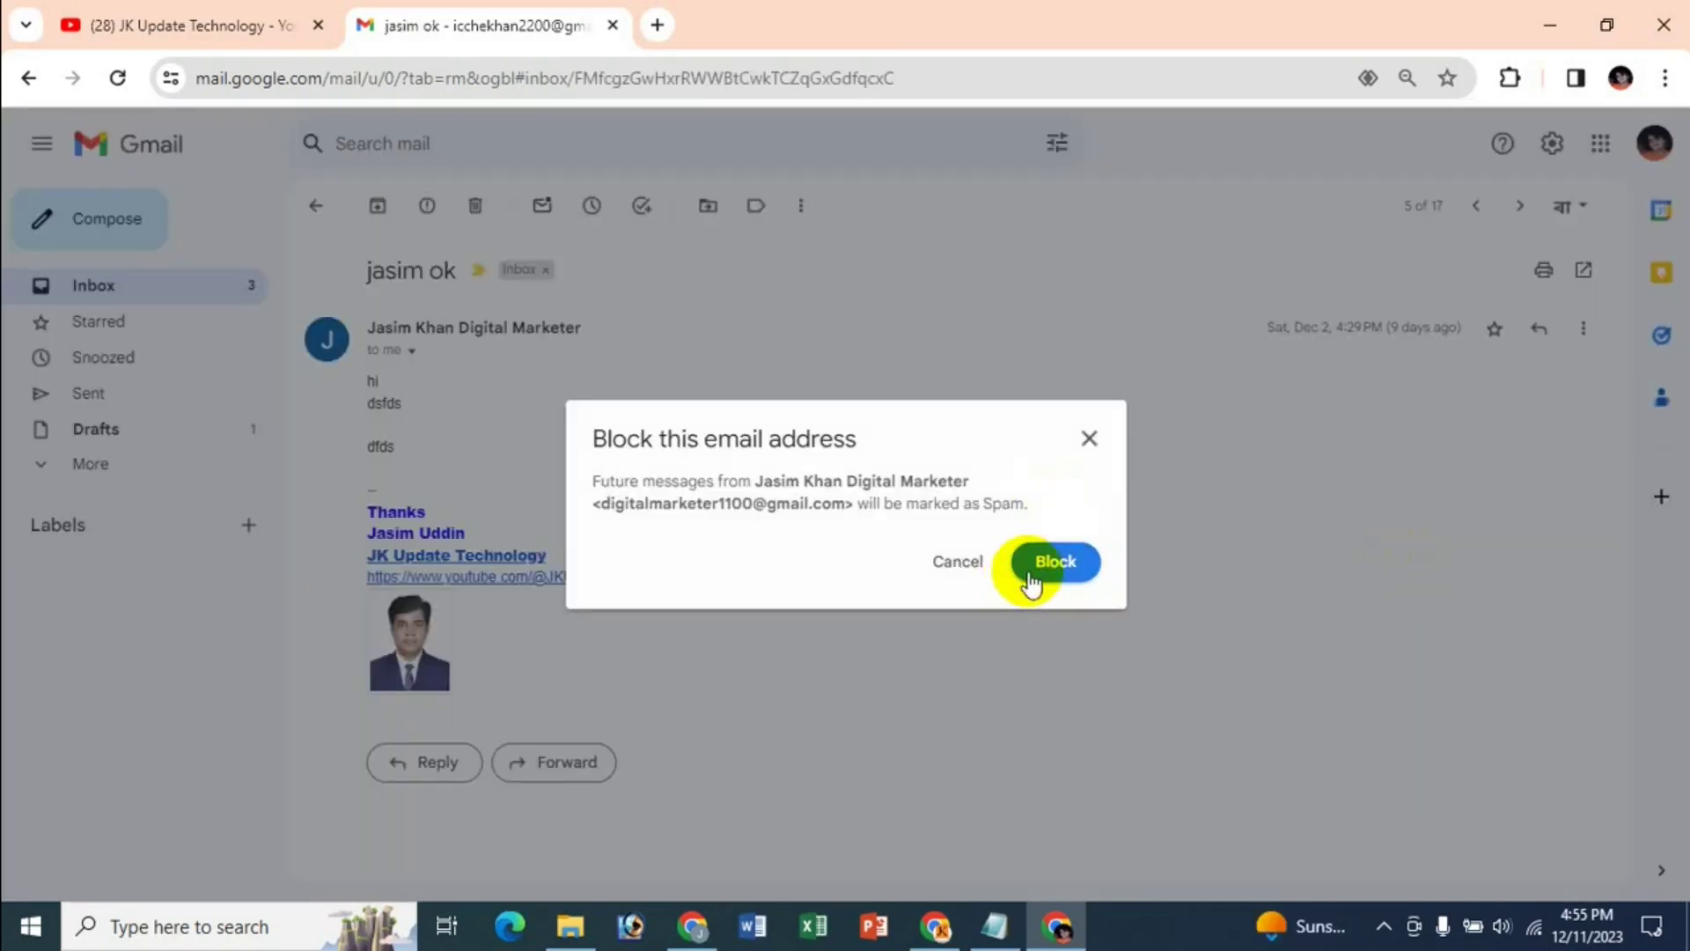
pyautogui.click(1030, 572)
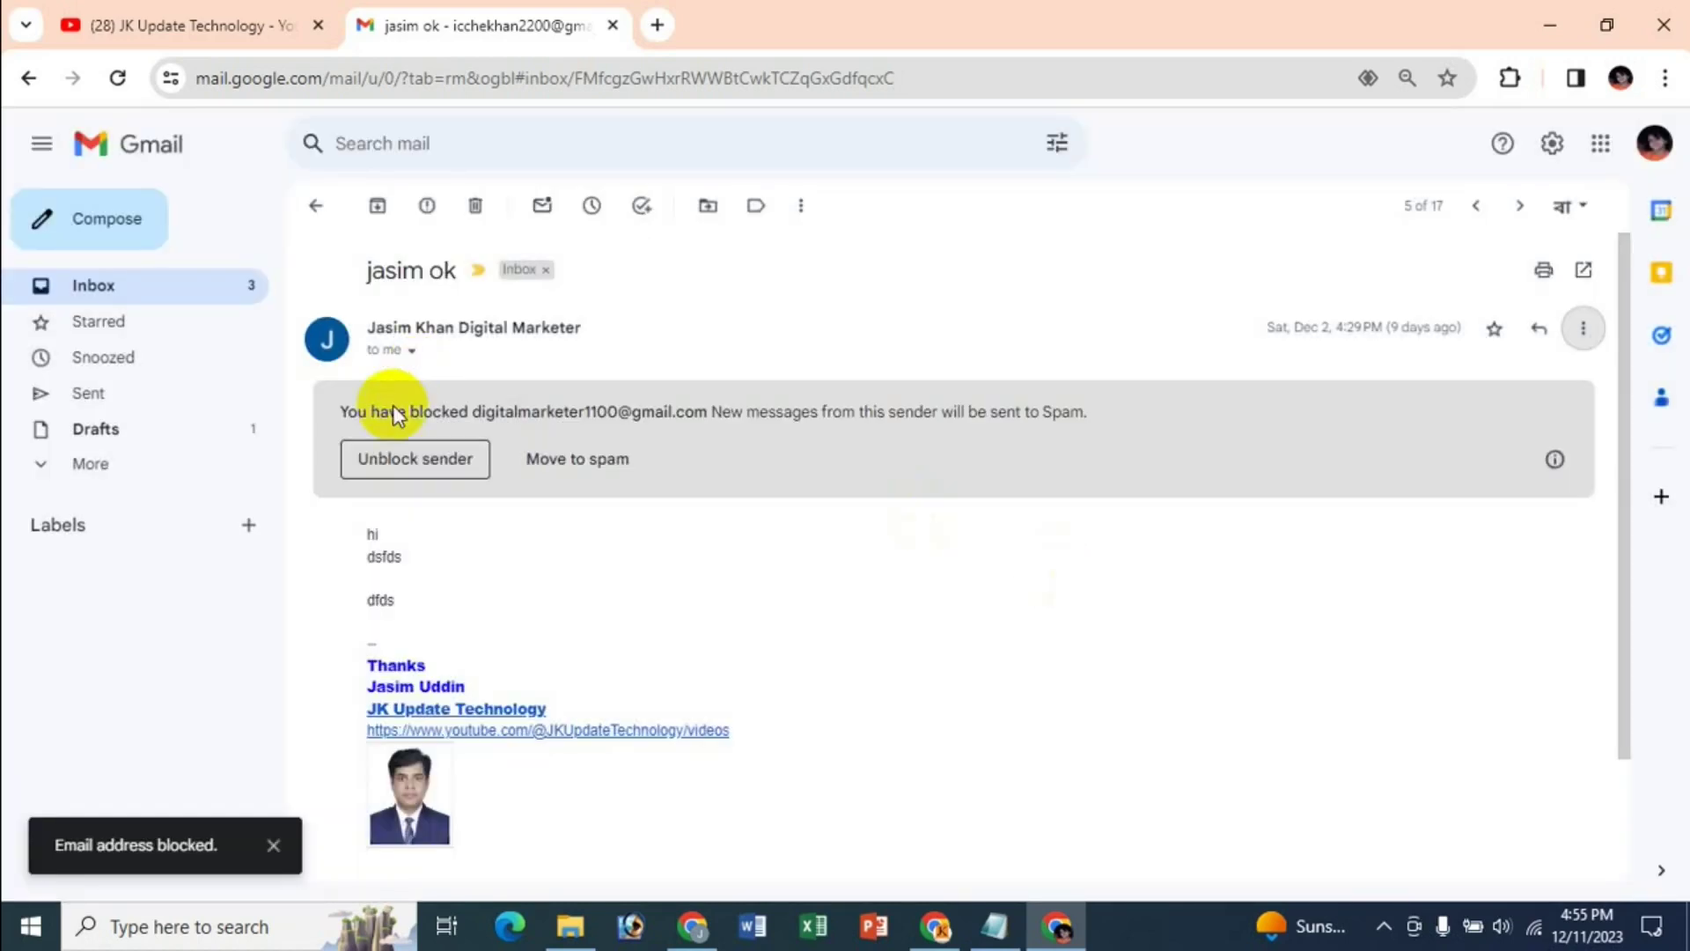
# Step: Open Yahoo's "New sign in on ShuttleCloud Migration" message from the inbox and block its sender
pyautogui.click(136, 289)
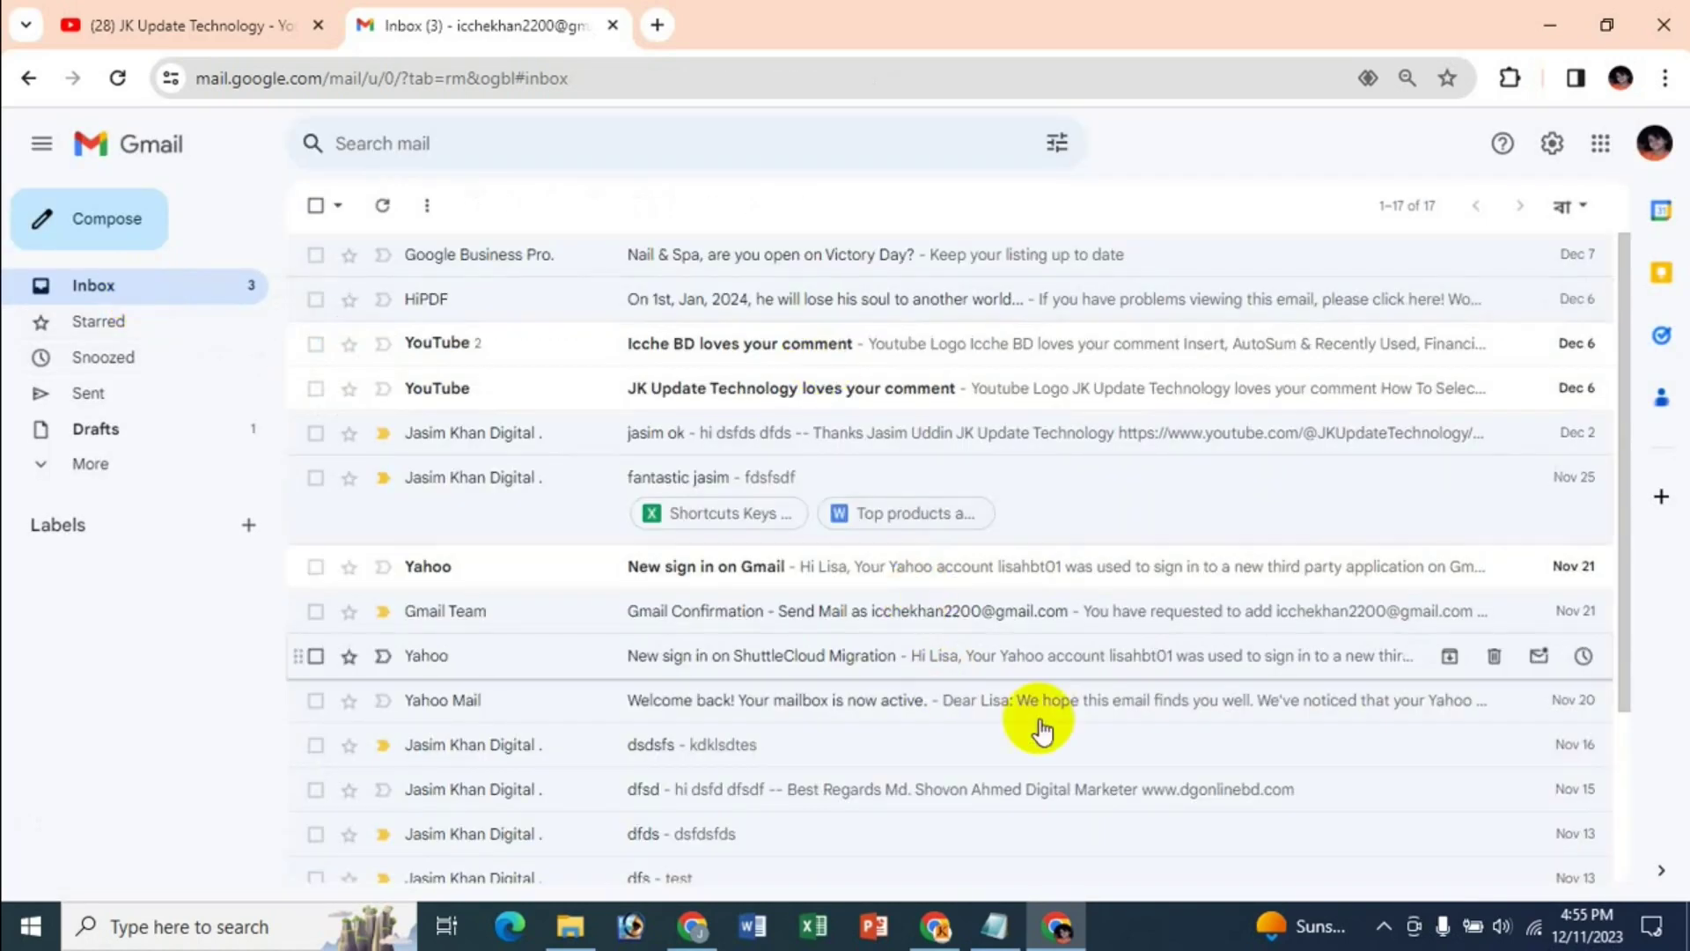
pyautogui.scroll(-3, 1004, 678)
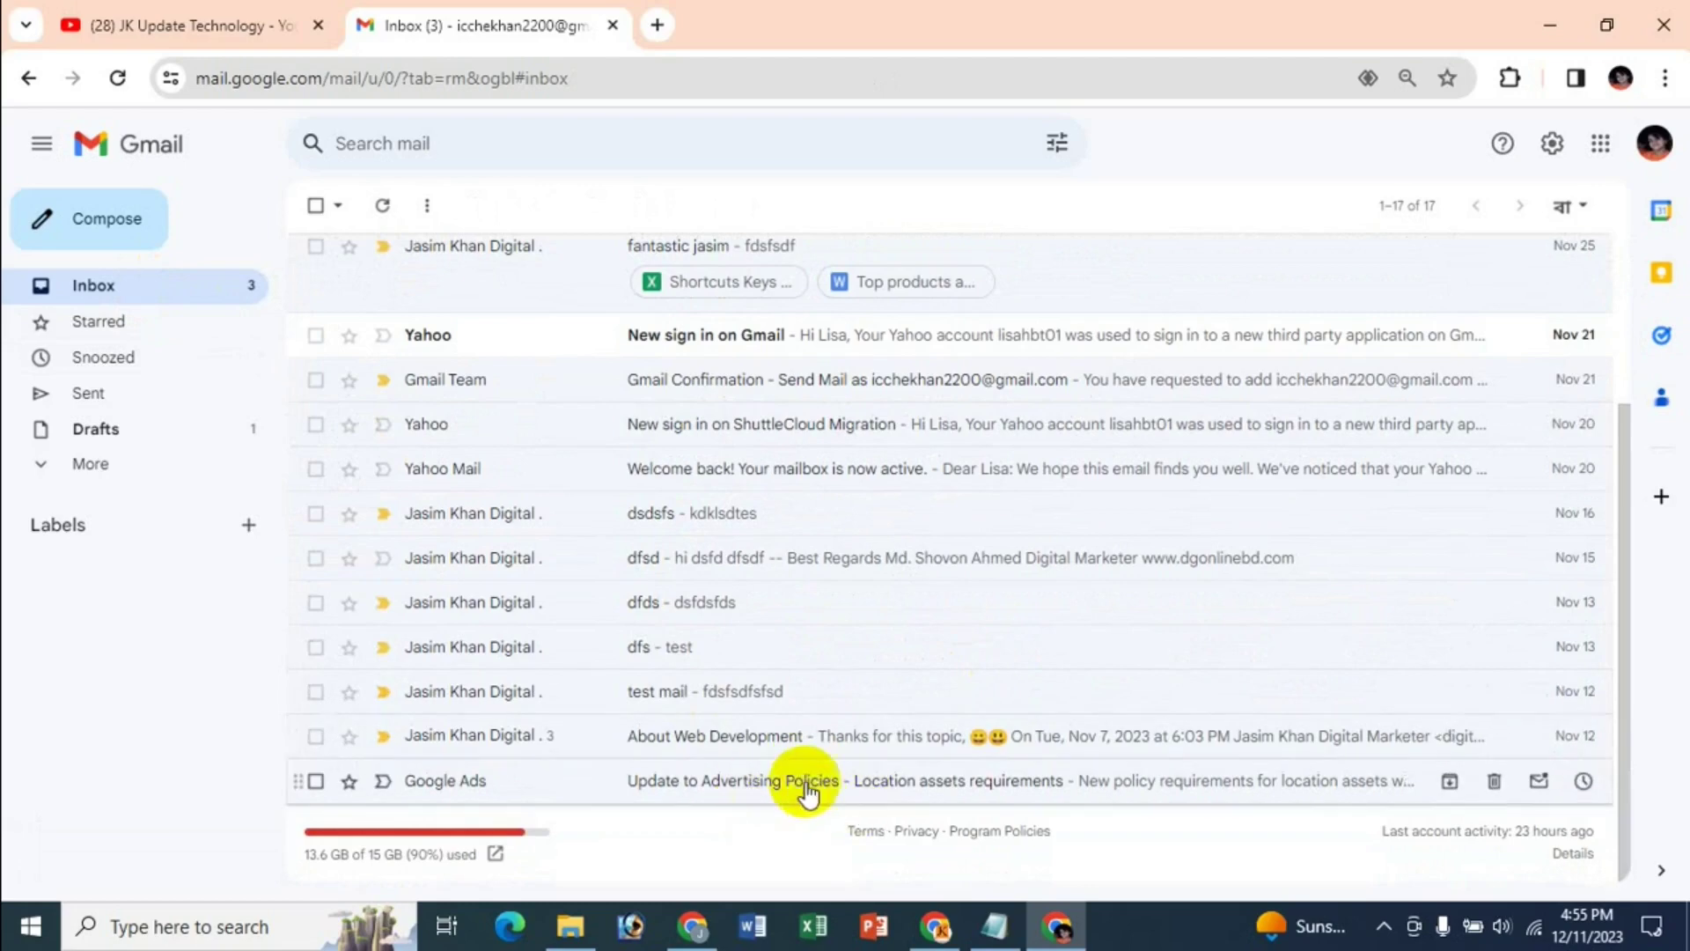
pyautogui.scroll(2, 754, 736)
pyautogui.click(758, 555)
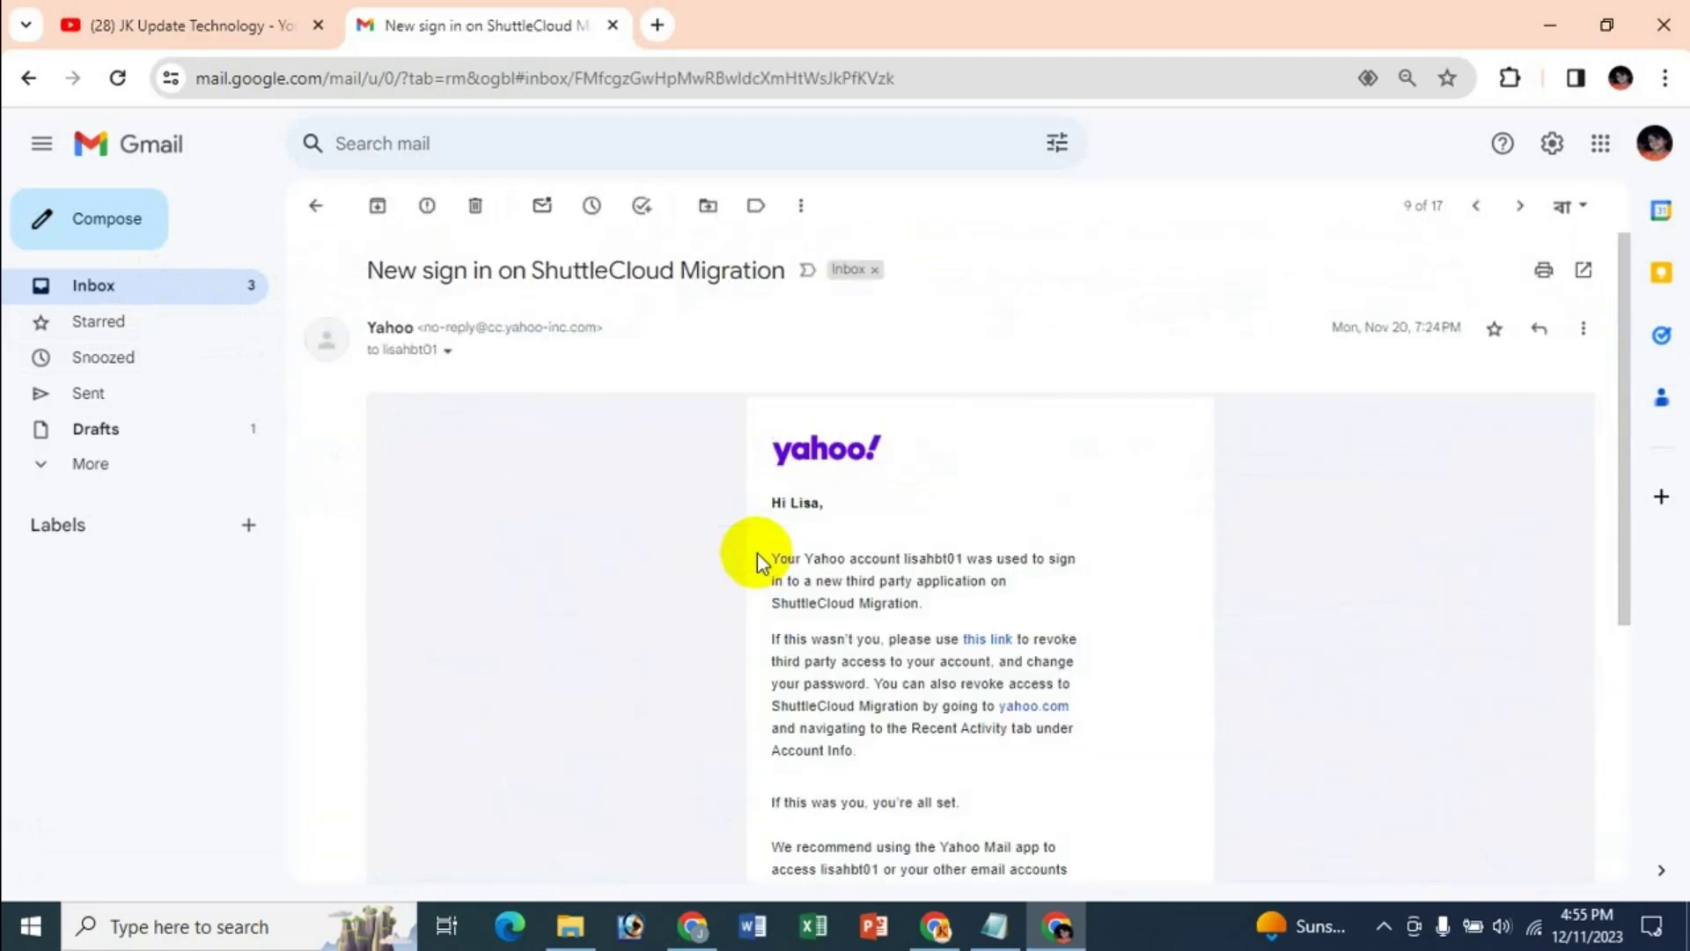
pyautogui.click(1583, 328)
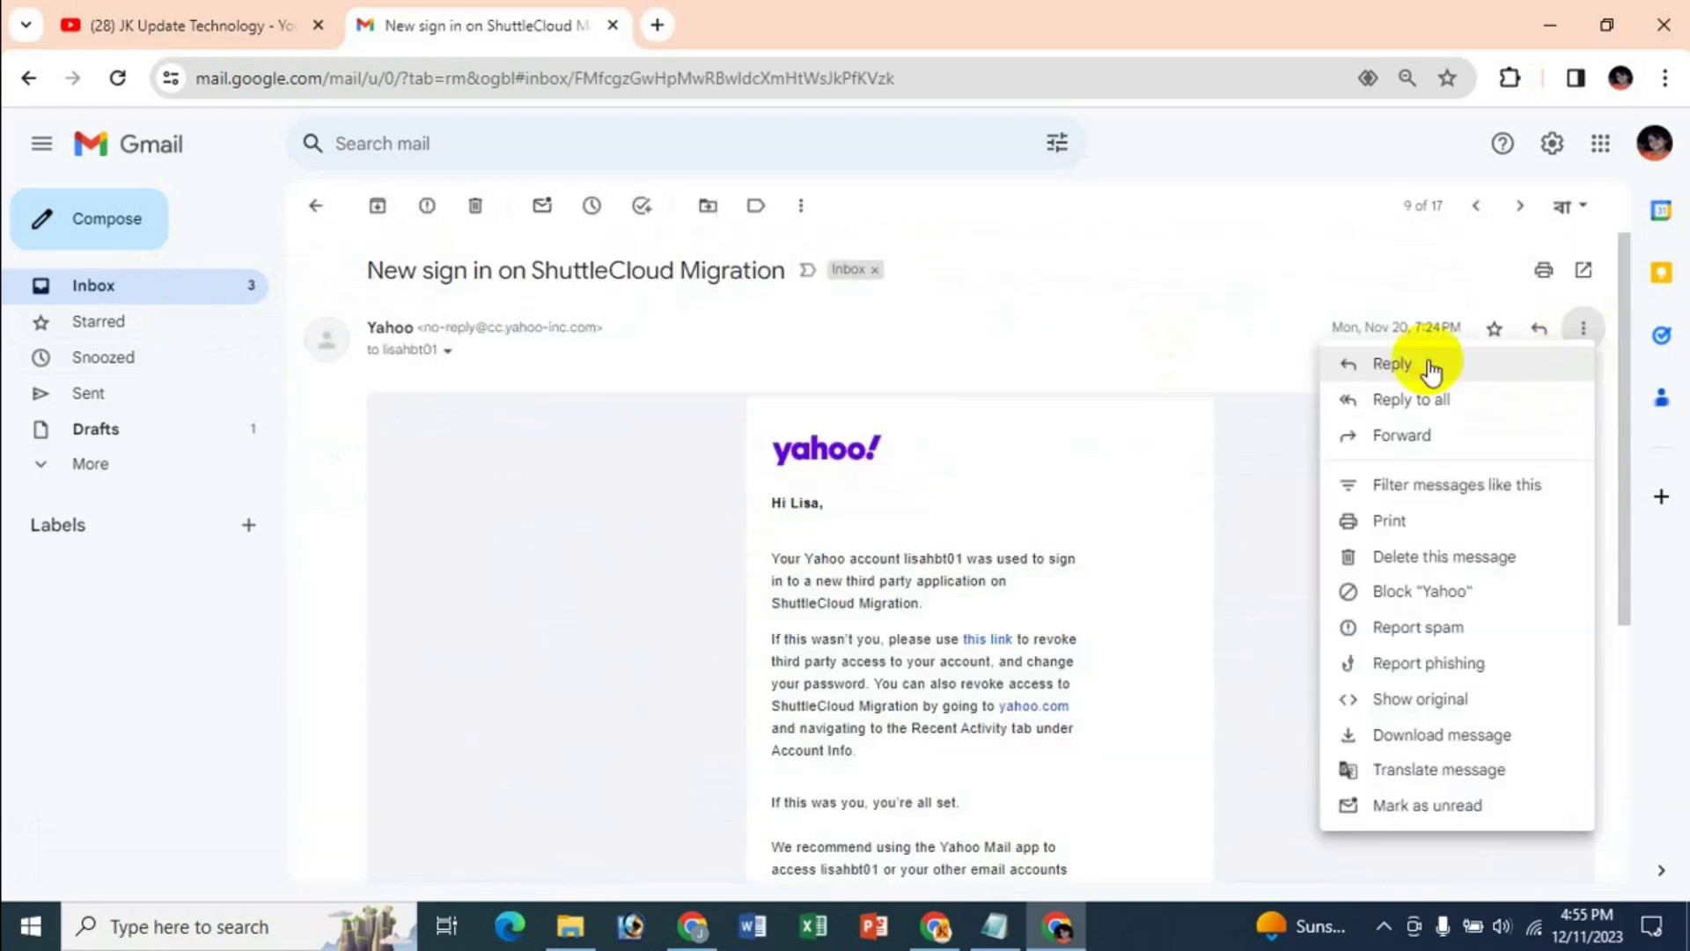
pyautogui.click(1444, 592)
pyautogui.click(1049, 568)
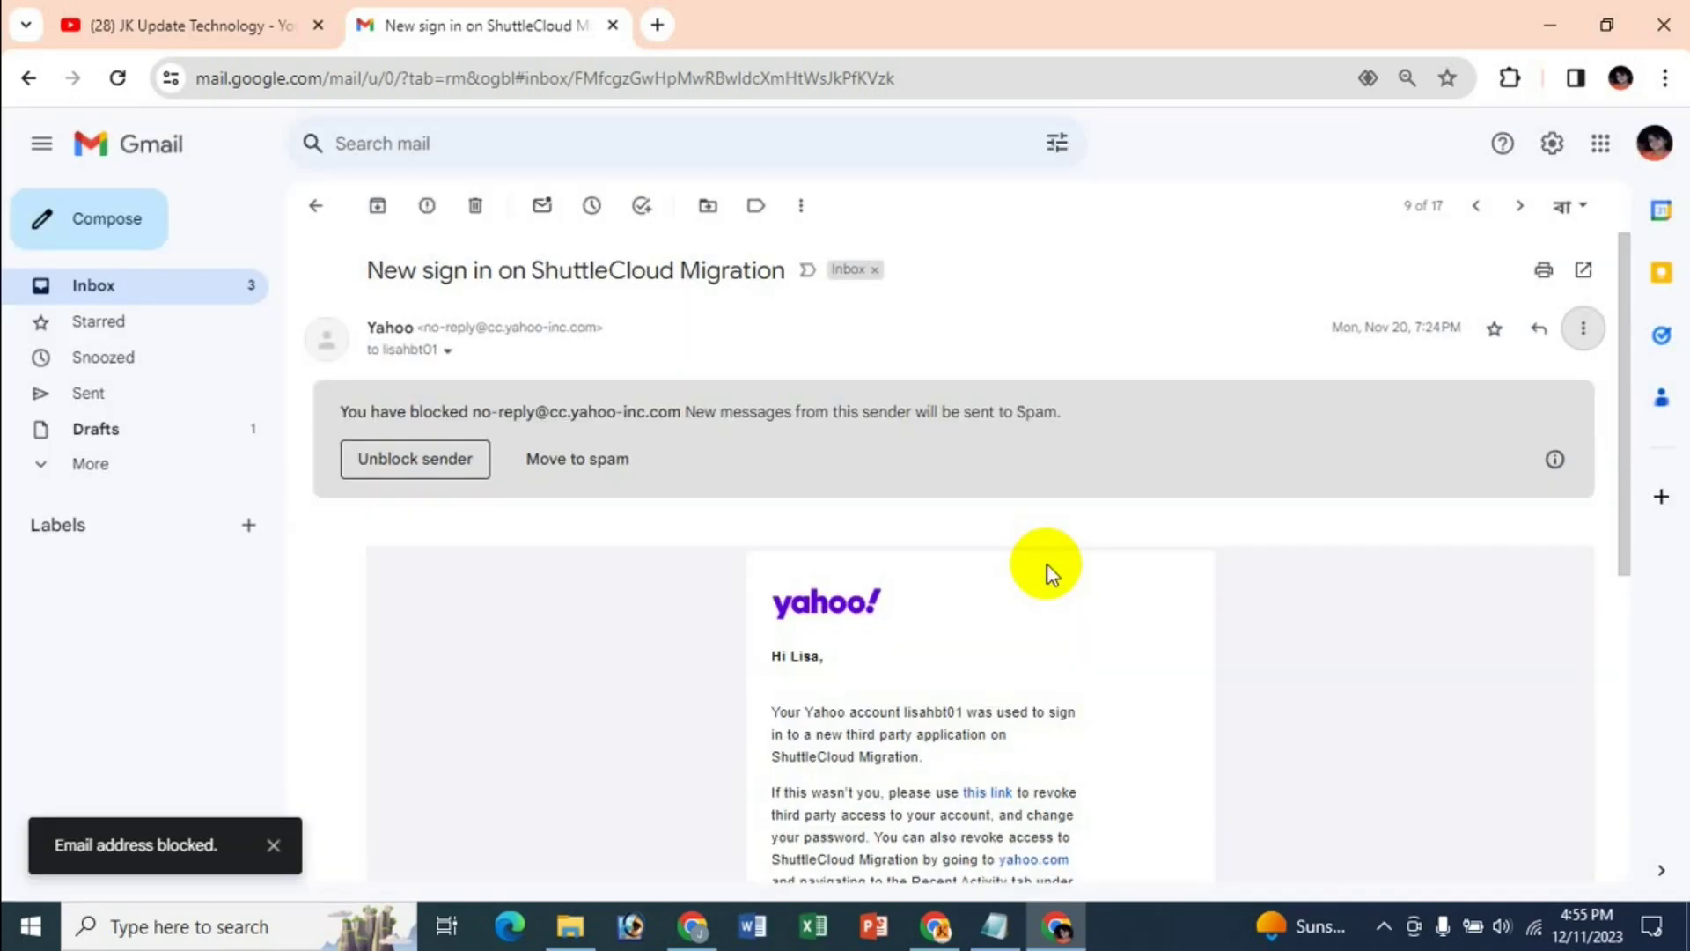
# Step: Reopen the HiPDF message from the inbox to check its sender's block status, and return to the inbox
pyautogui.click(99, 286)
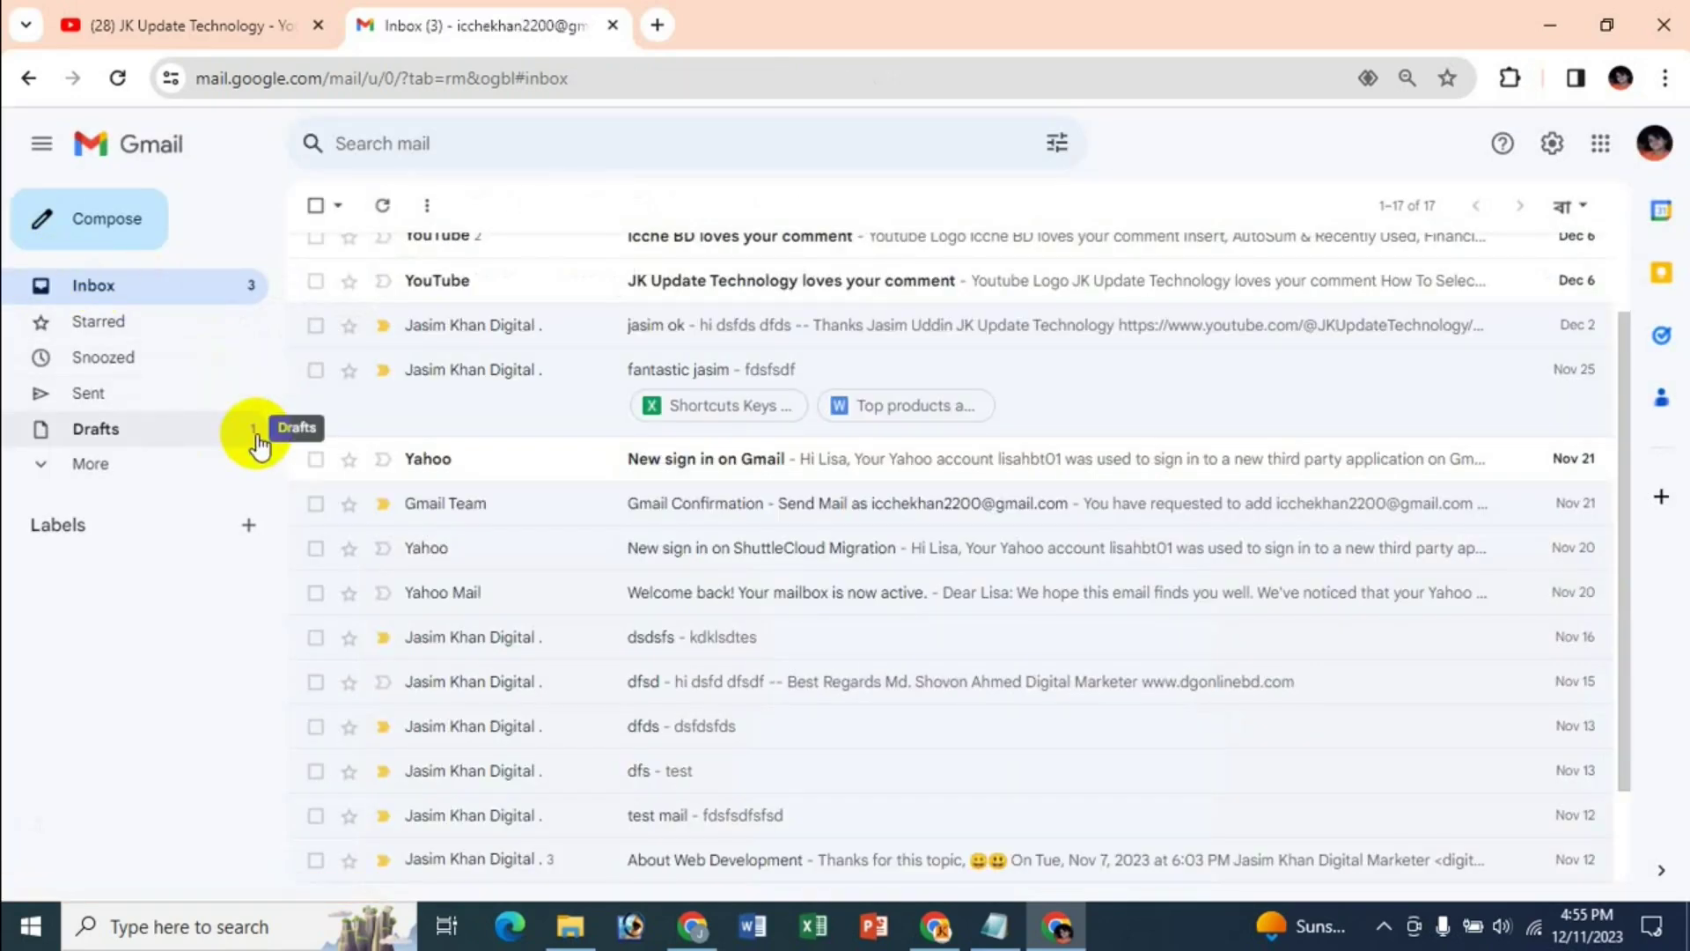
pyautogui.moveTo(1625, 391); pyautogui.dragTo(1613, 264)
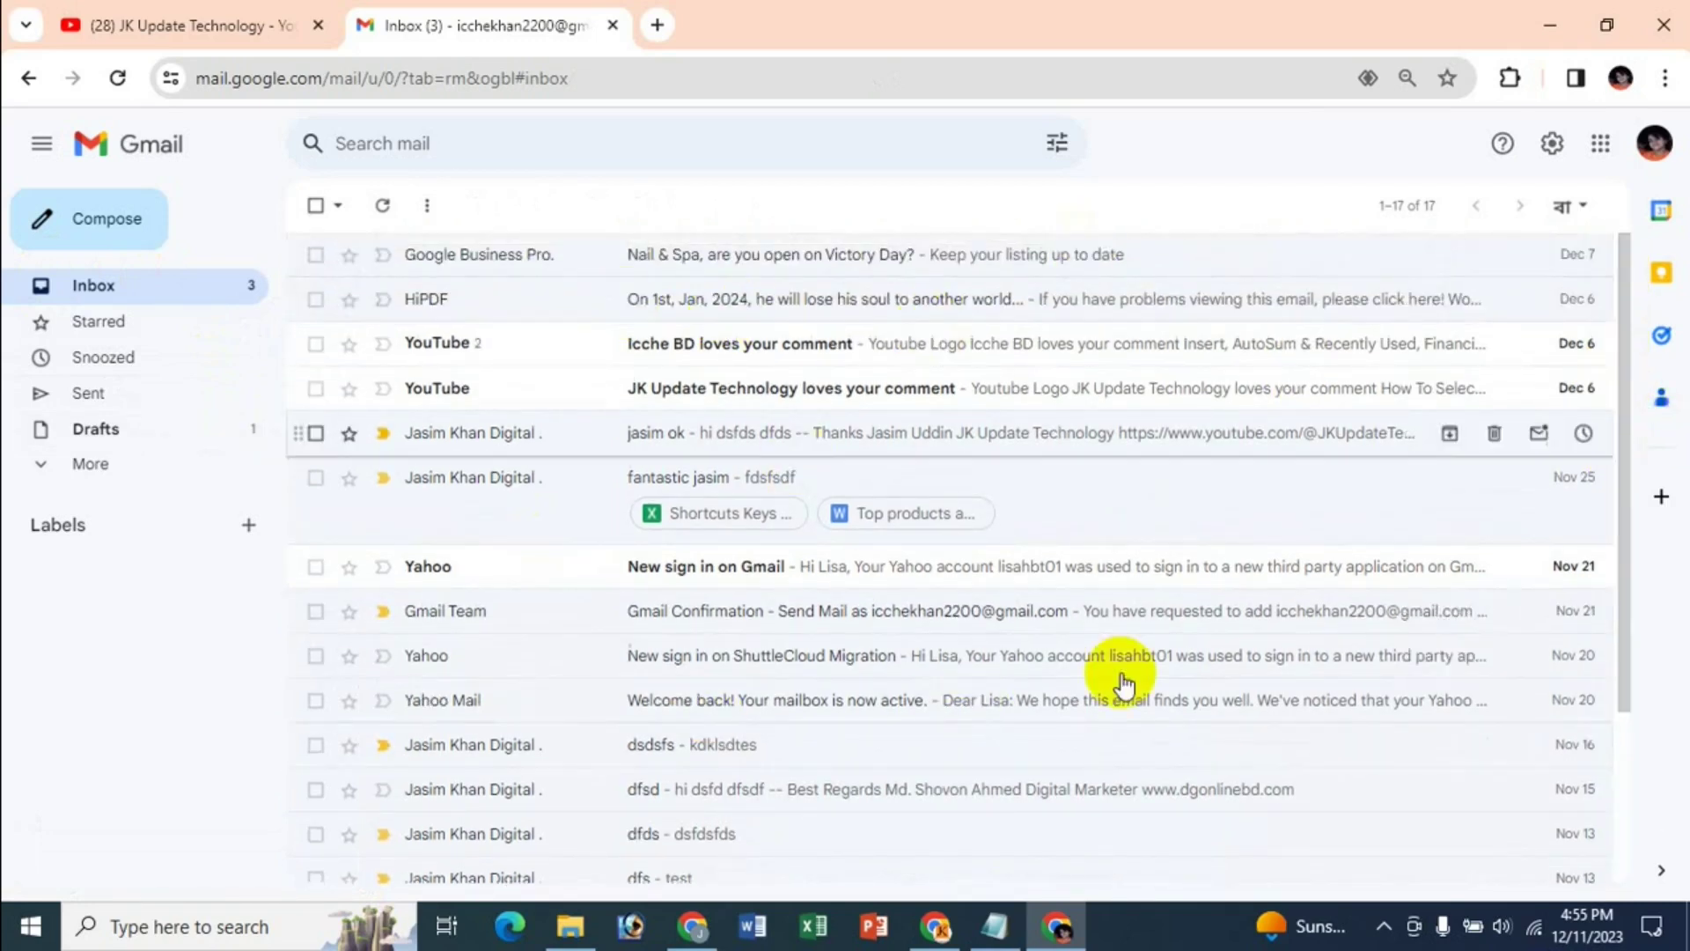
pyautogui.click(747, 303)
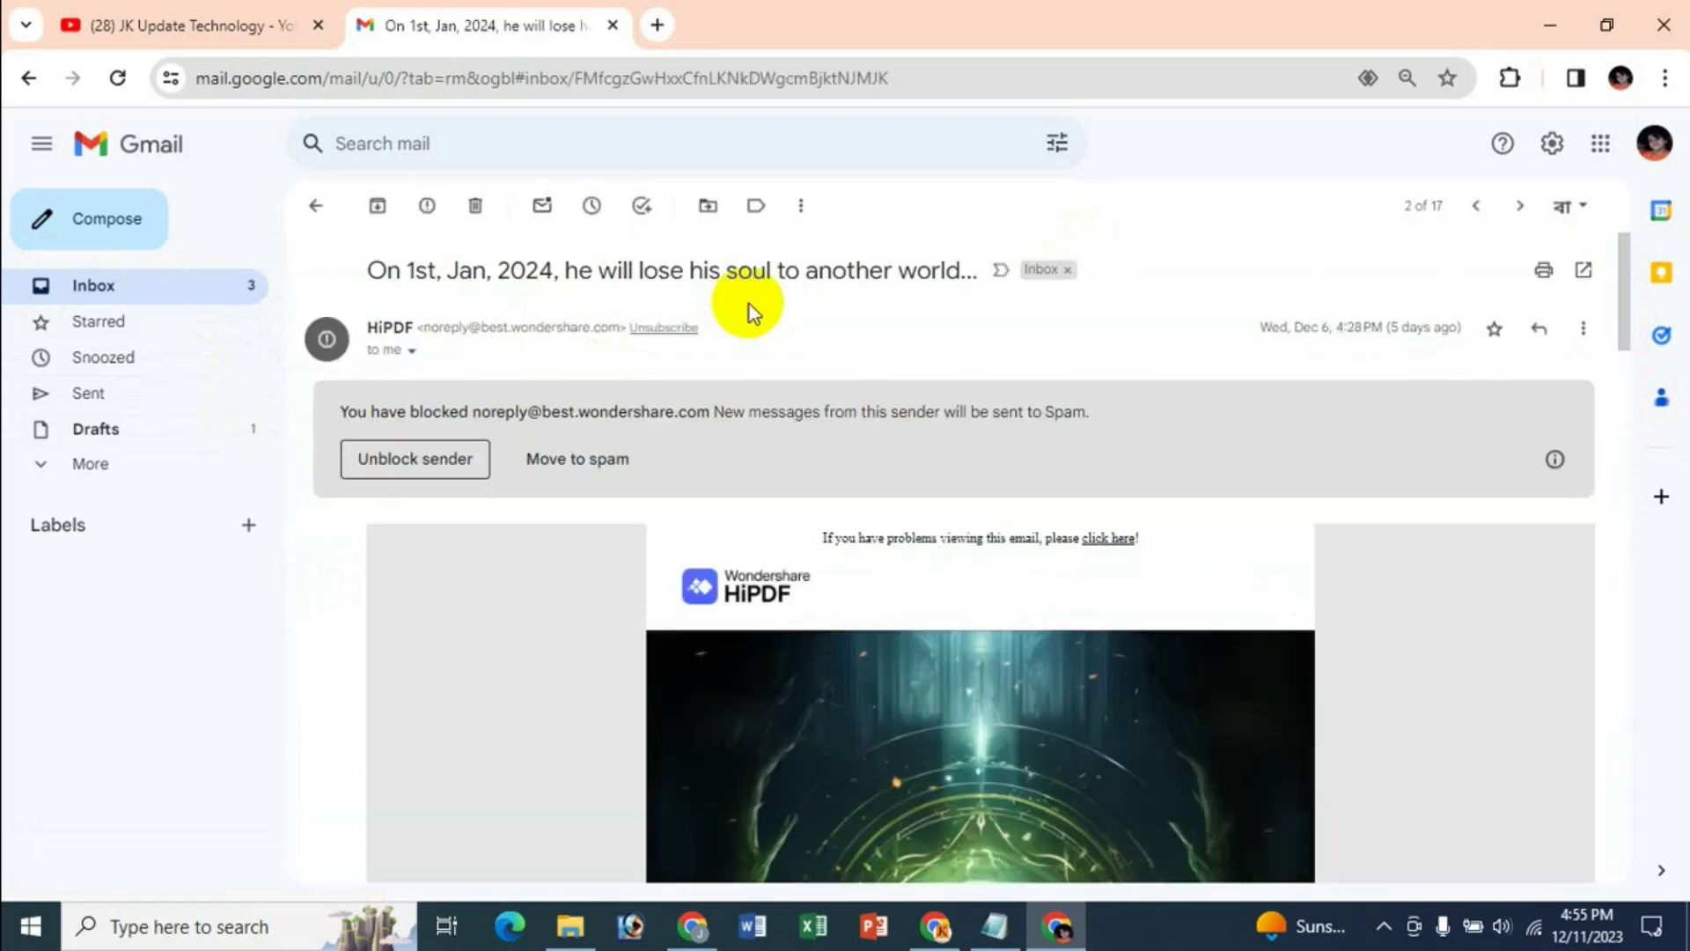
pyautogui.click(1583, 329)
pyautogui.click(1167, 301)
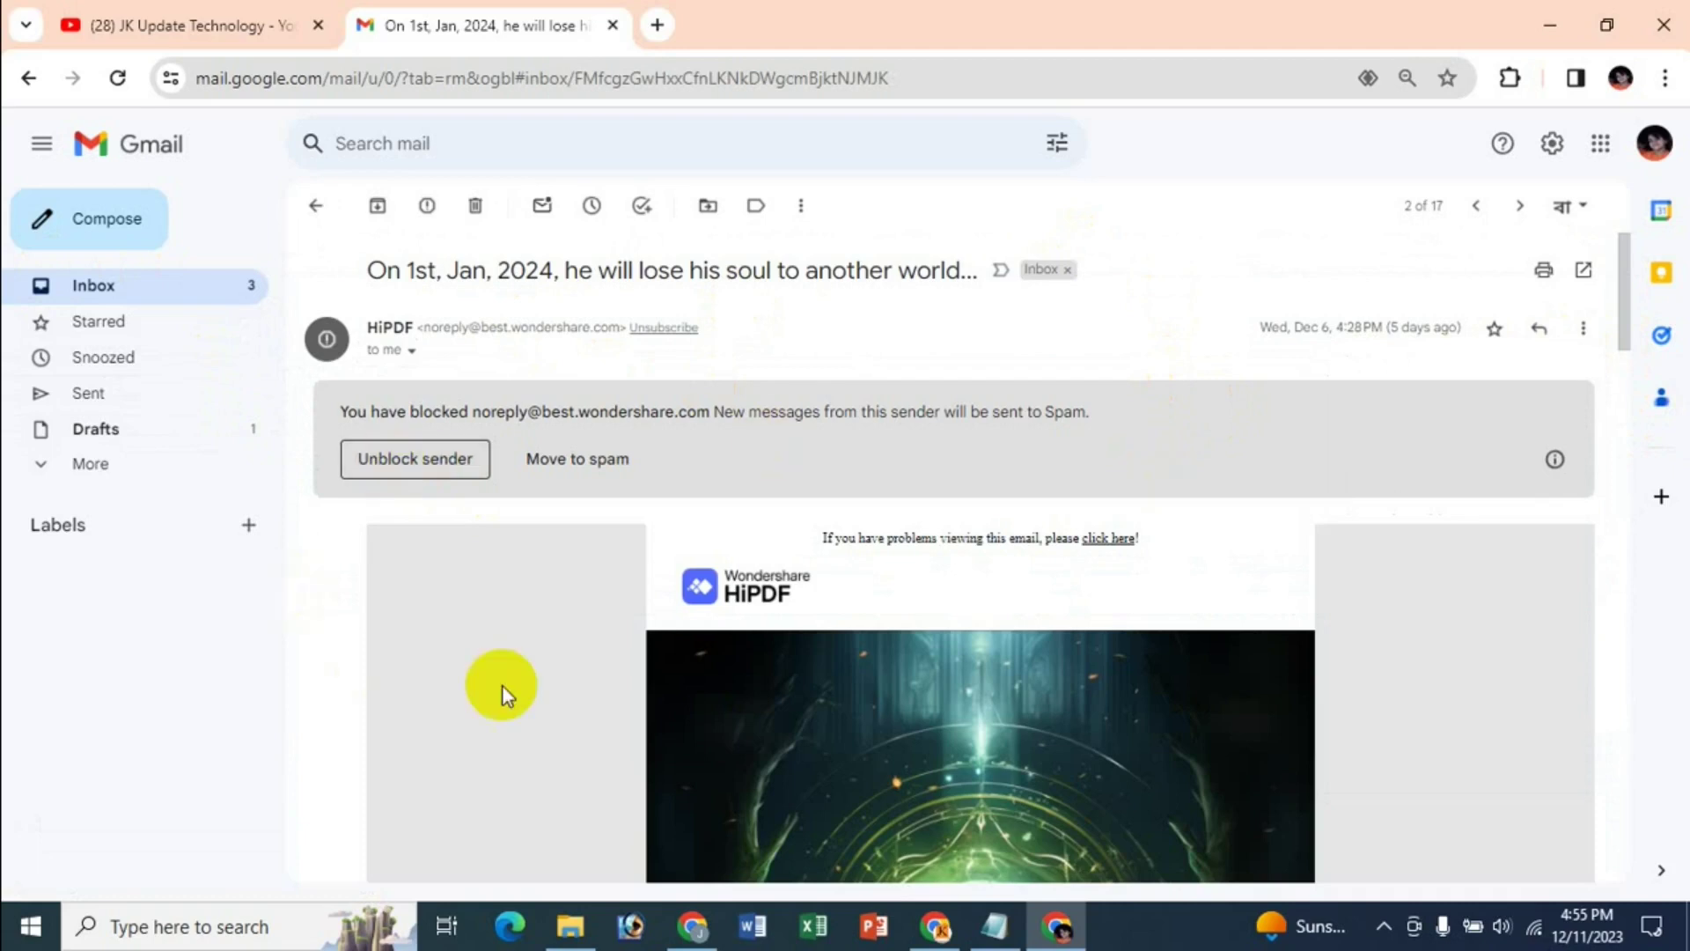
pyautogui.click(124, 283)
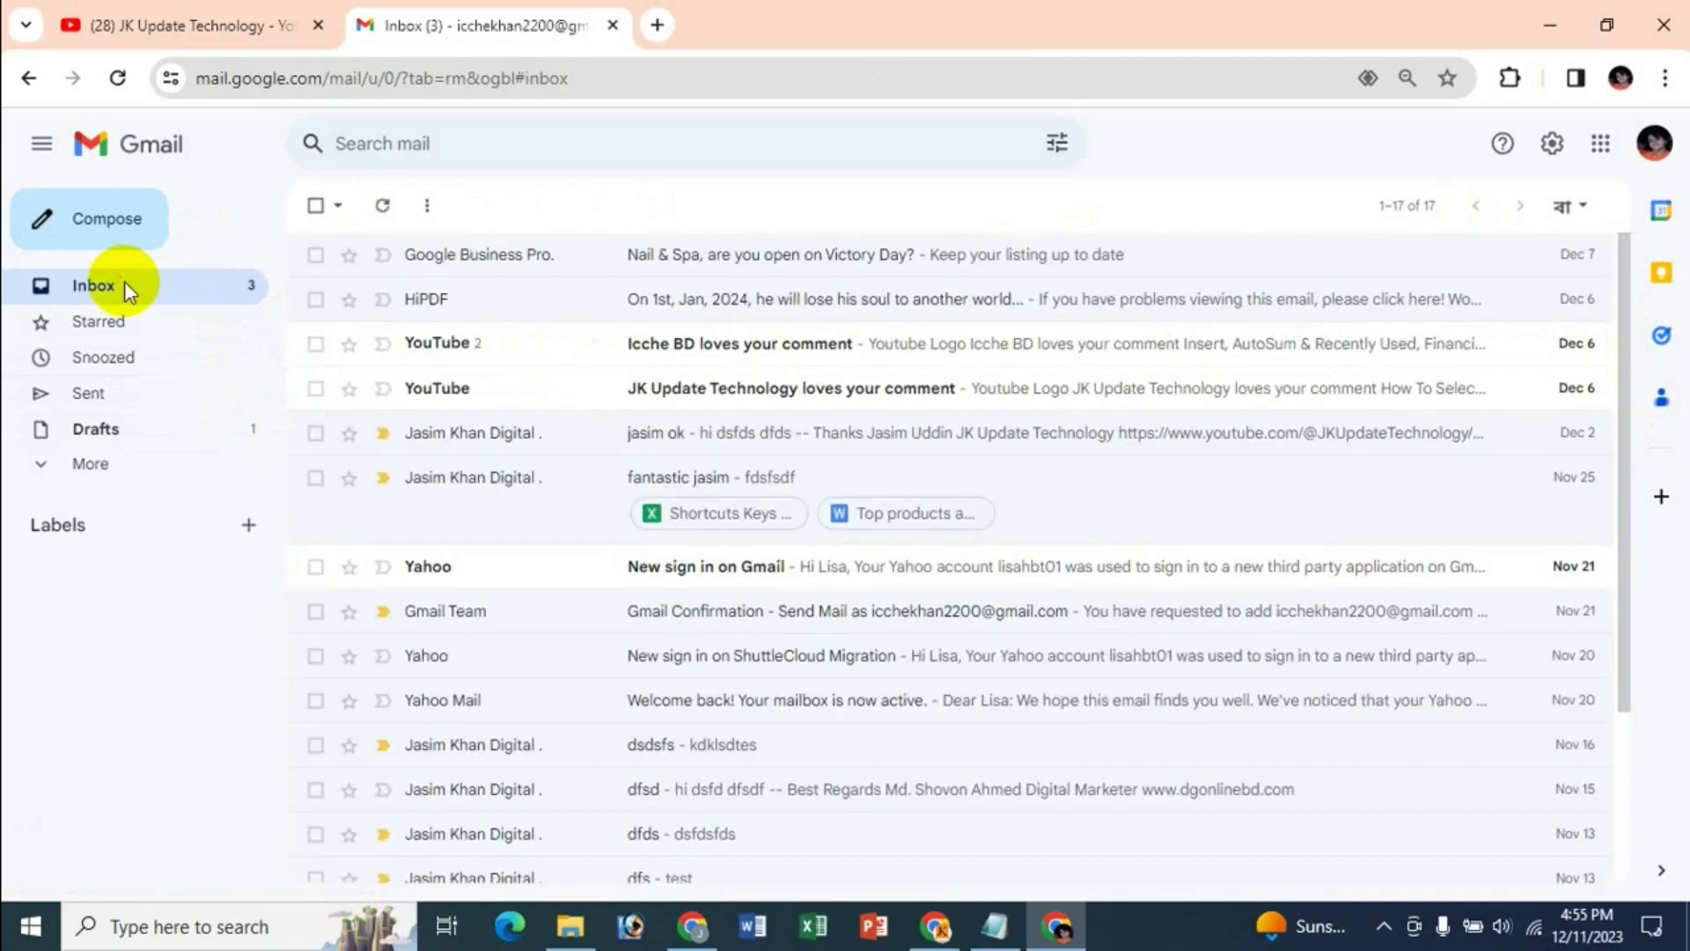
# Step: Open the full Gmail settings at Filters and Blocked Addresses
pyautogui.click(1553, 145)
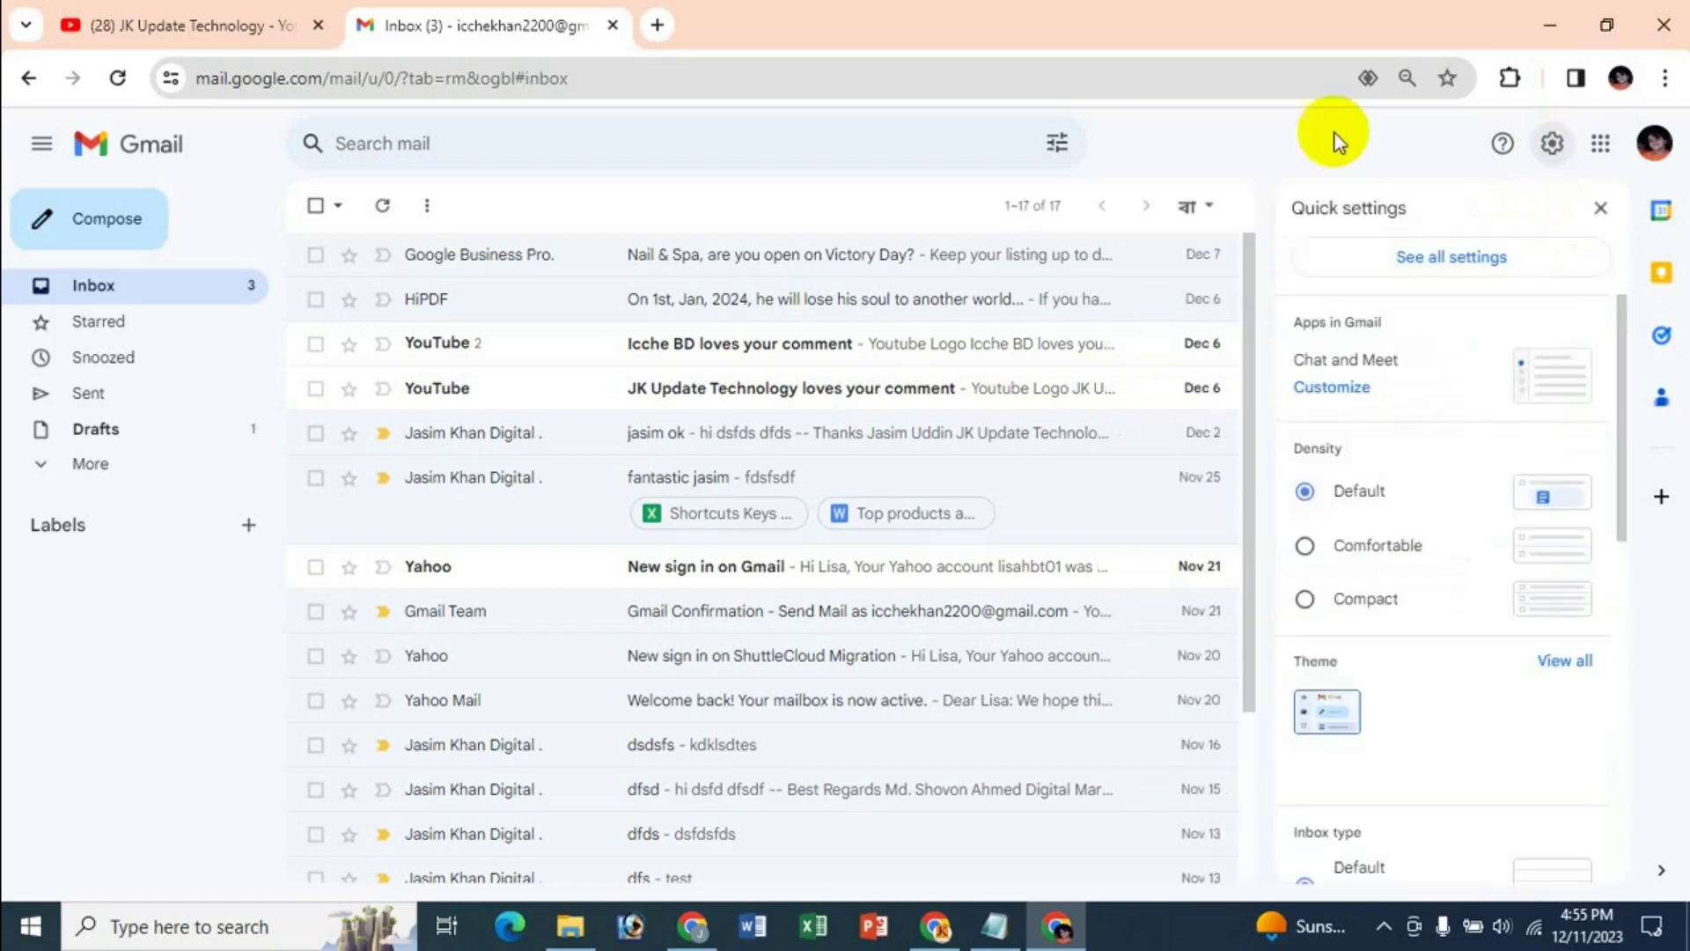
pyautogui.click(1473, 264)
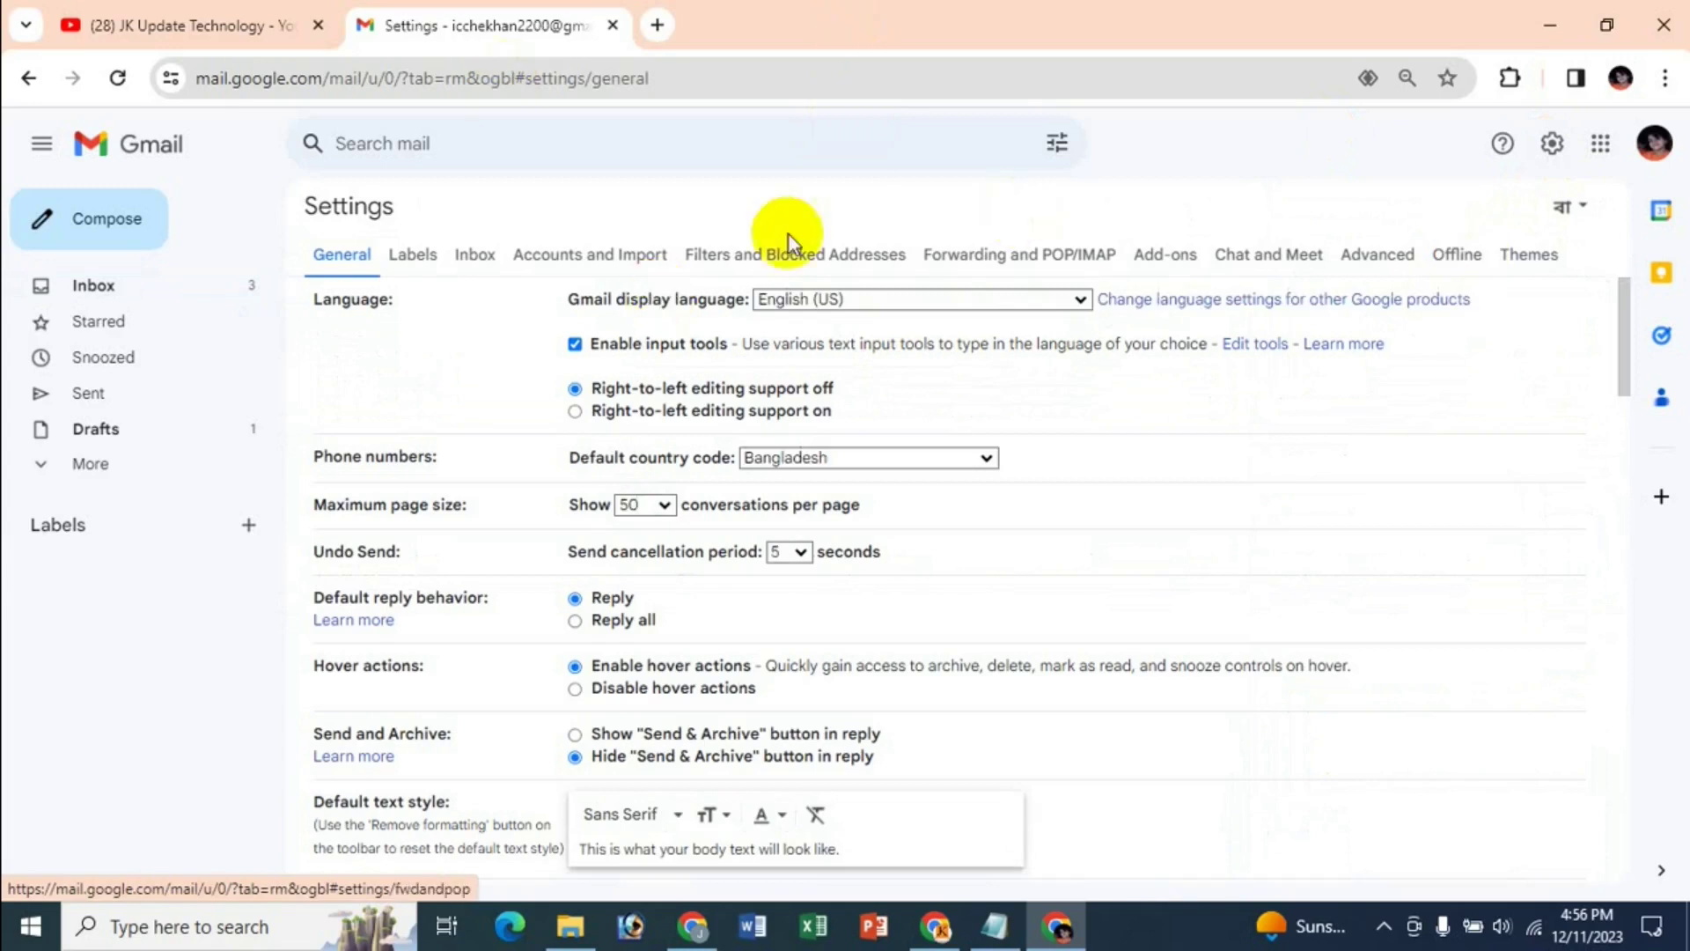
pyautogui.click(804, 255)
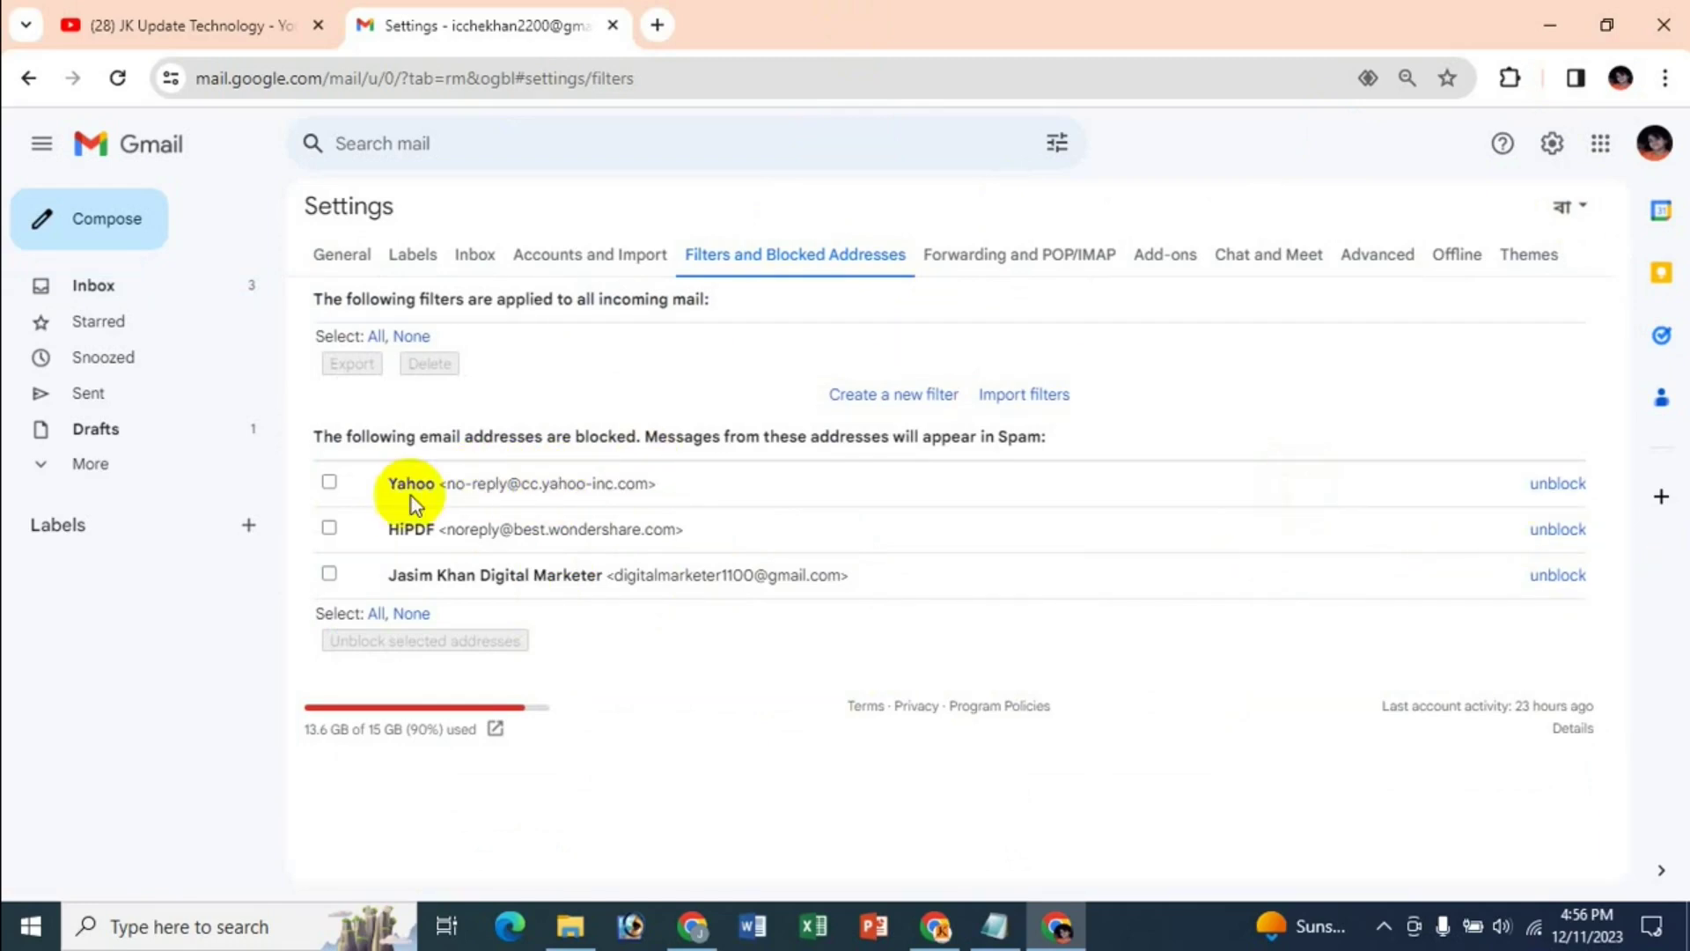
# Step: Select all blocked email addresses, unblock them together and confirm
pyautogui.click(329, 484)
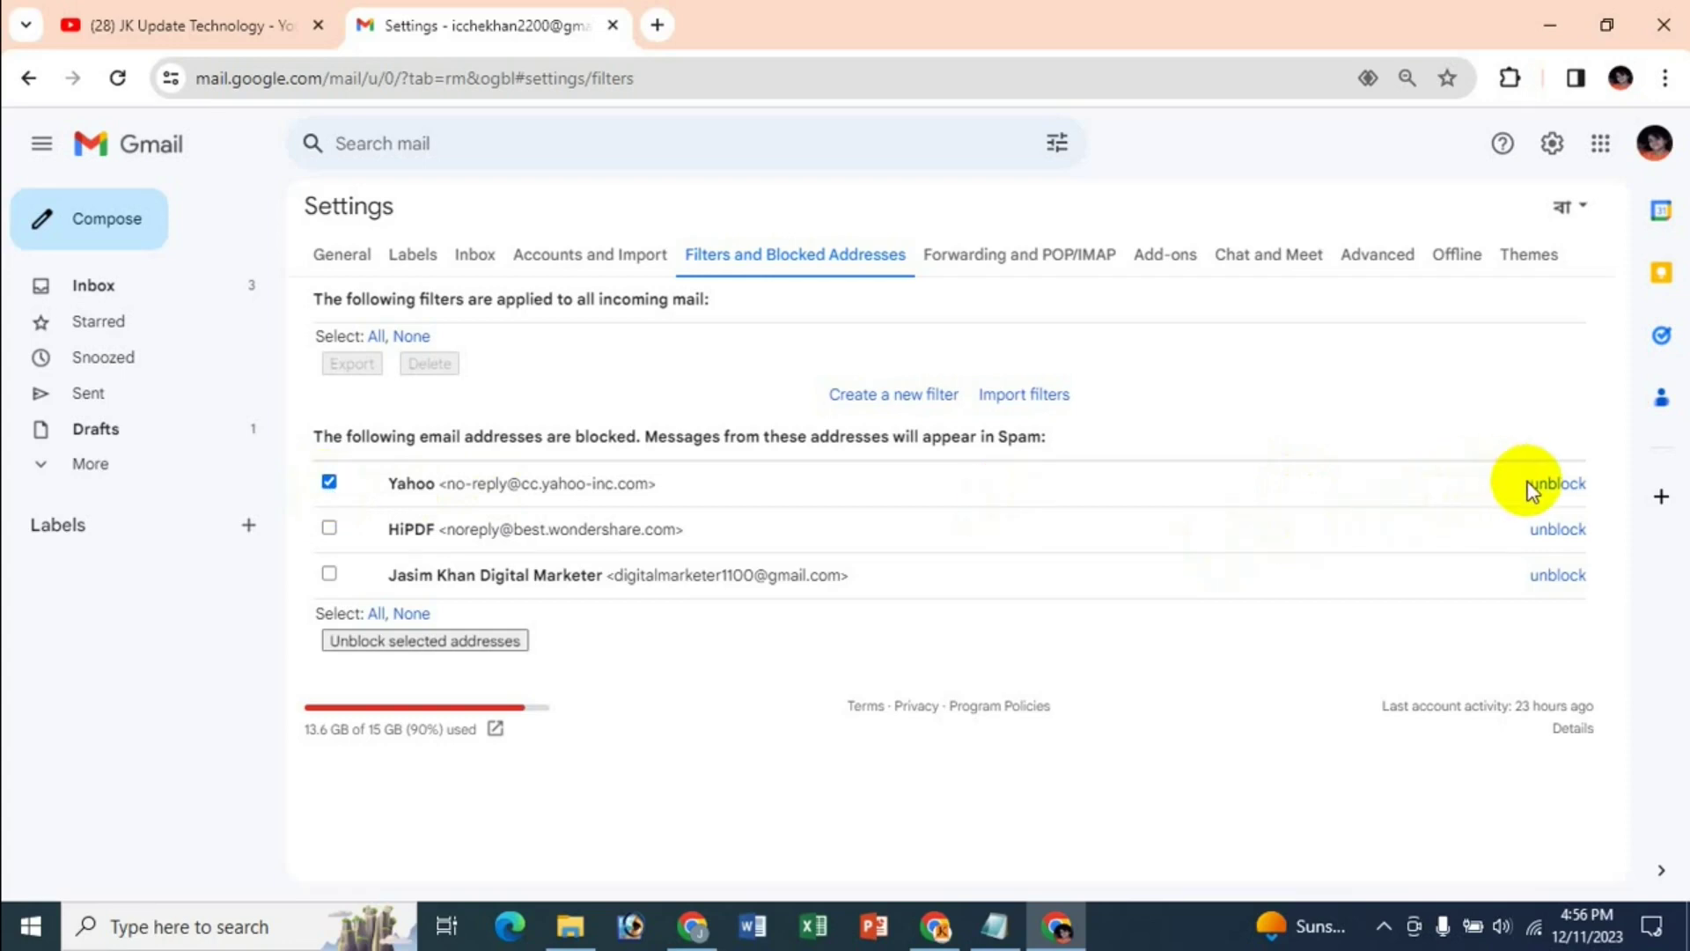
pyautogui.click(329, 483)
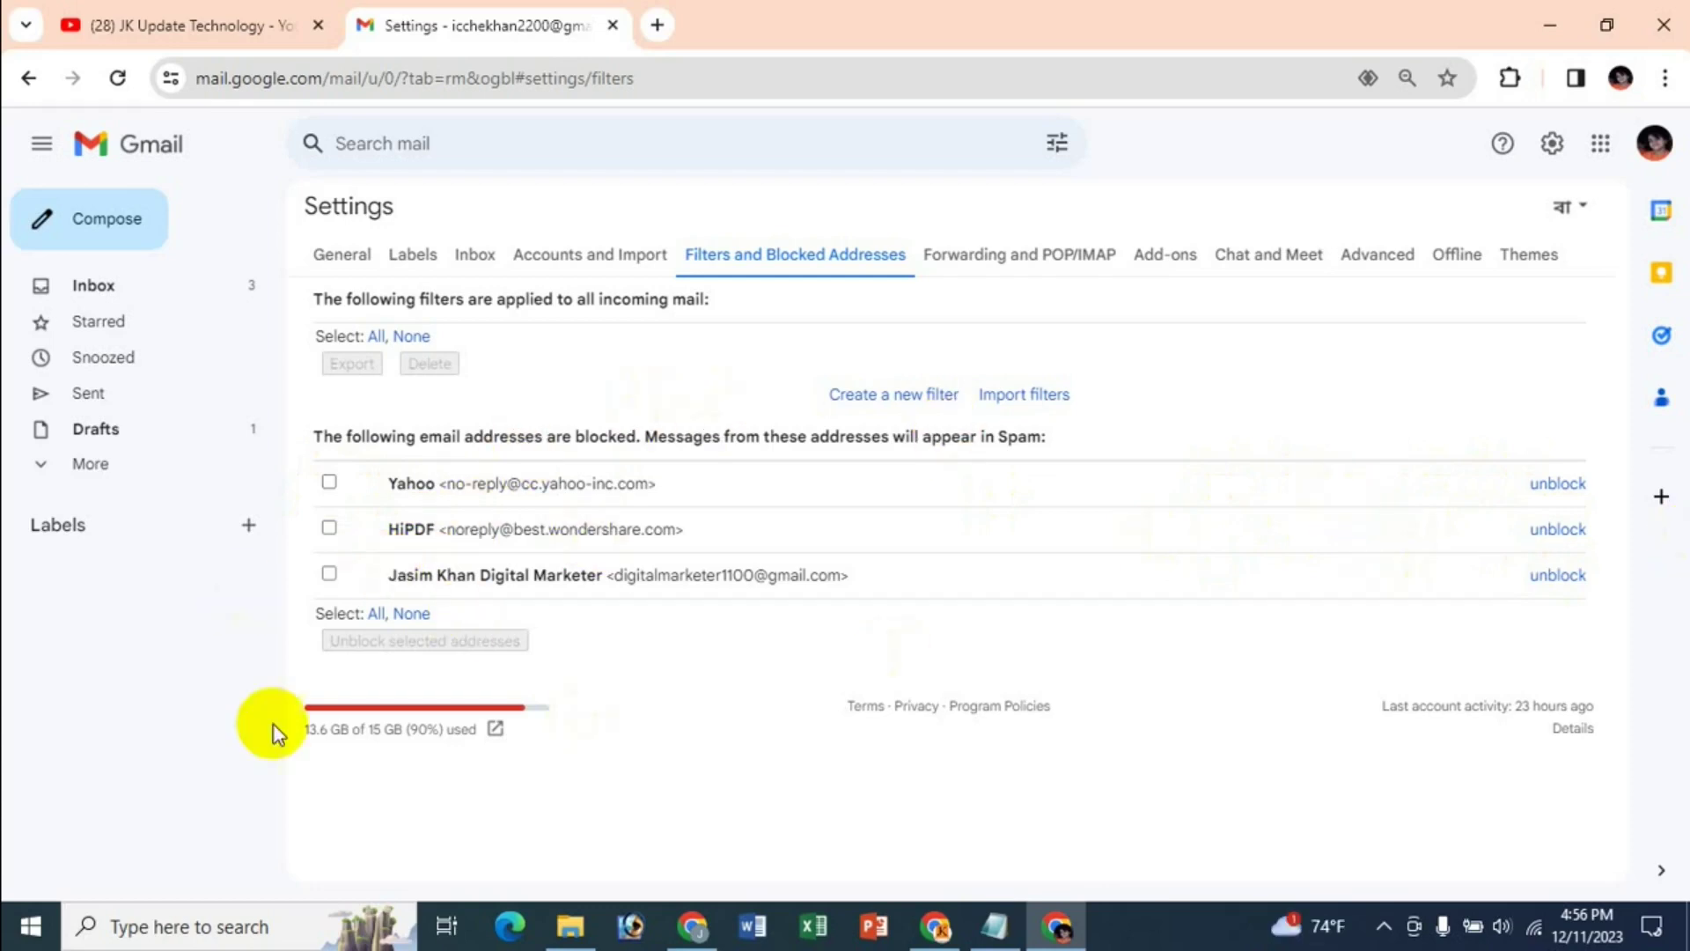
pyautogui.click(373, 616)
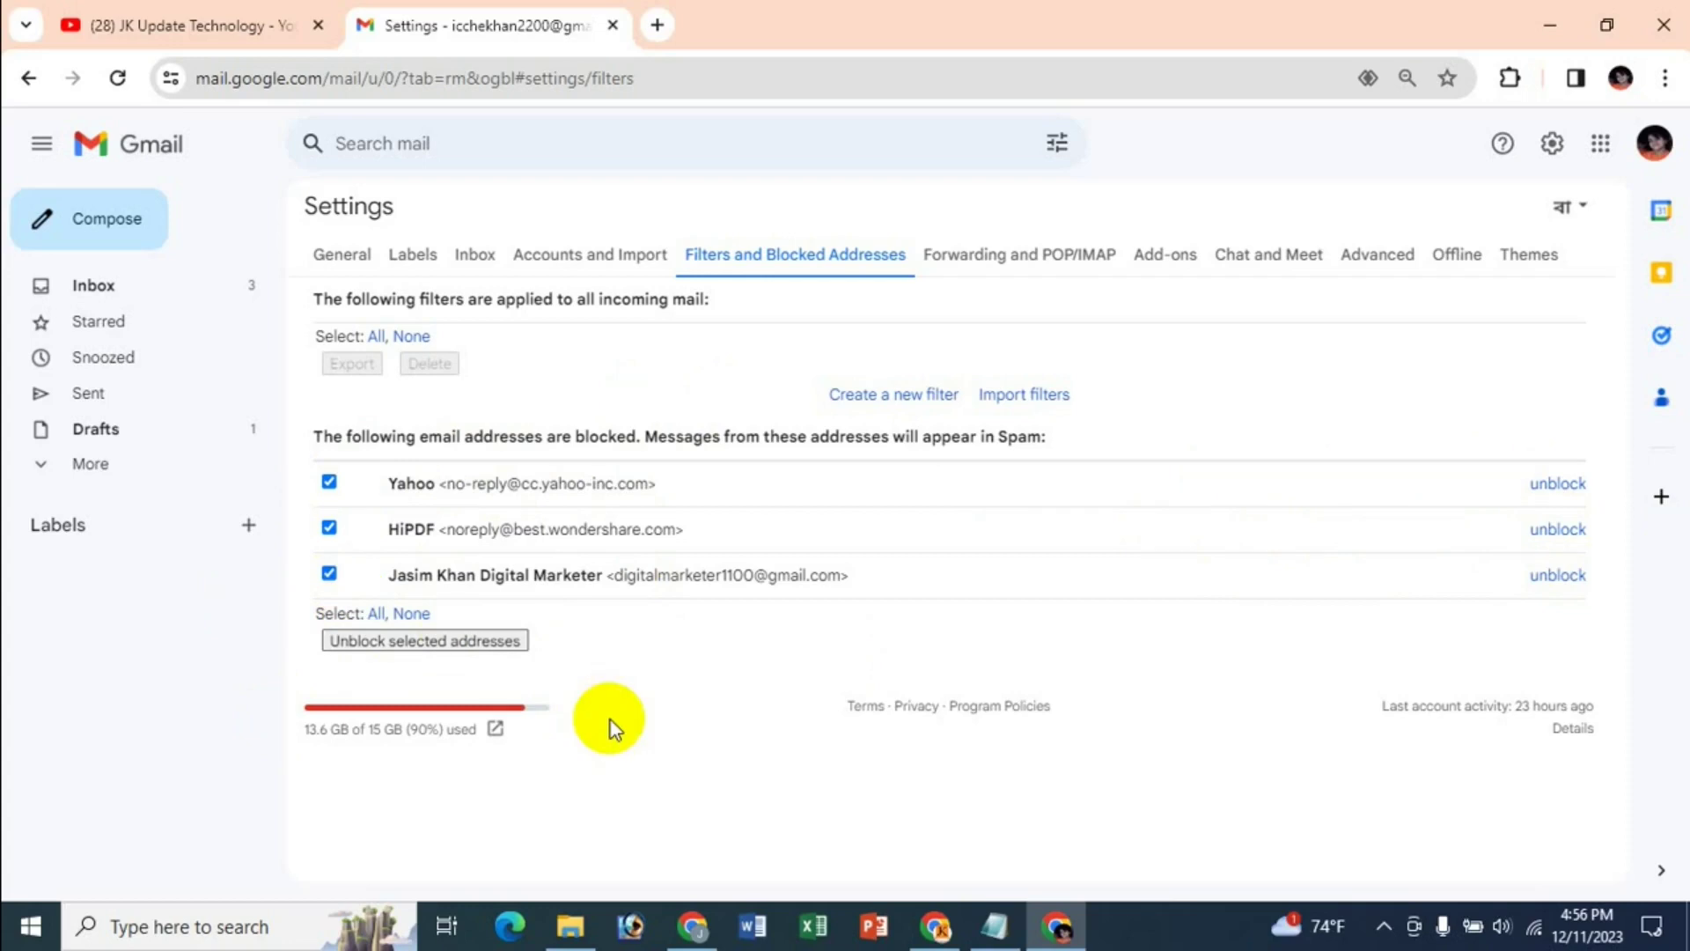
pyautogui.click(410, 648)
pyautogui.click(1049, 555)
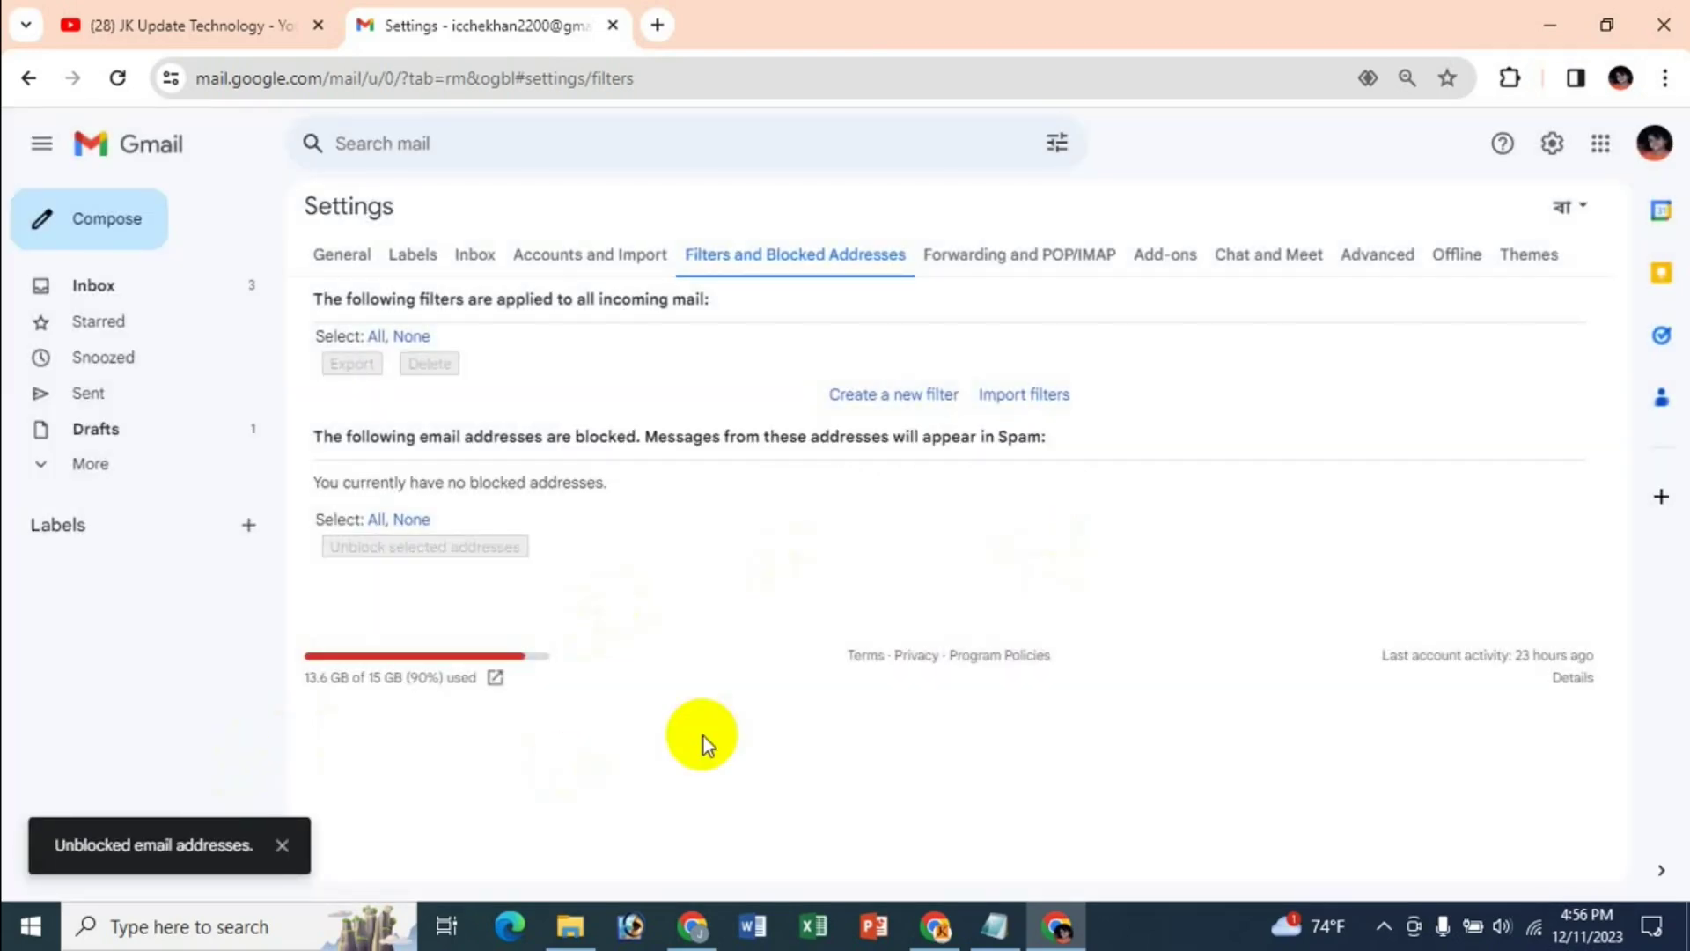
# Step: Go back to the Gmail inbox, and switch to the YouTube tab with the JK Update Technology channel
pyautogui.click(100, 298)
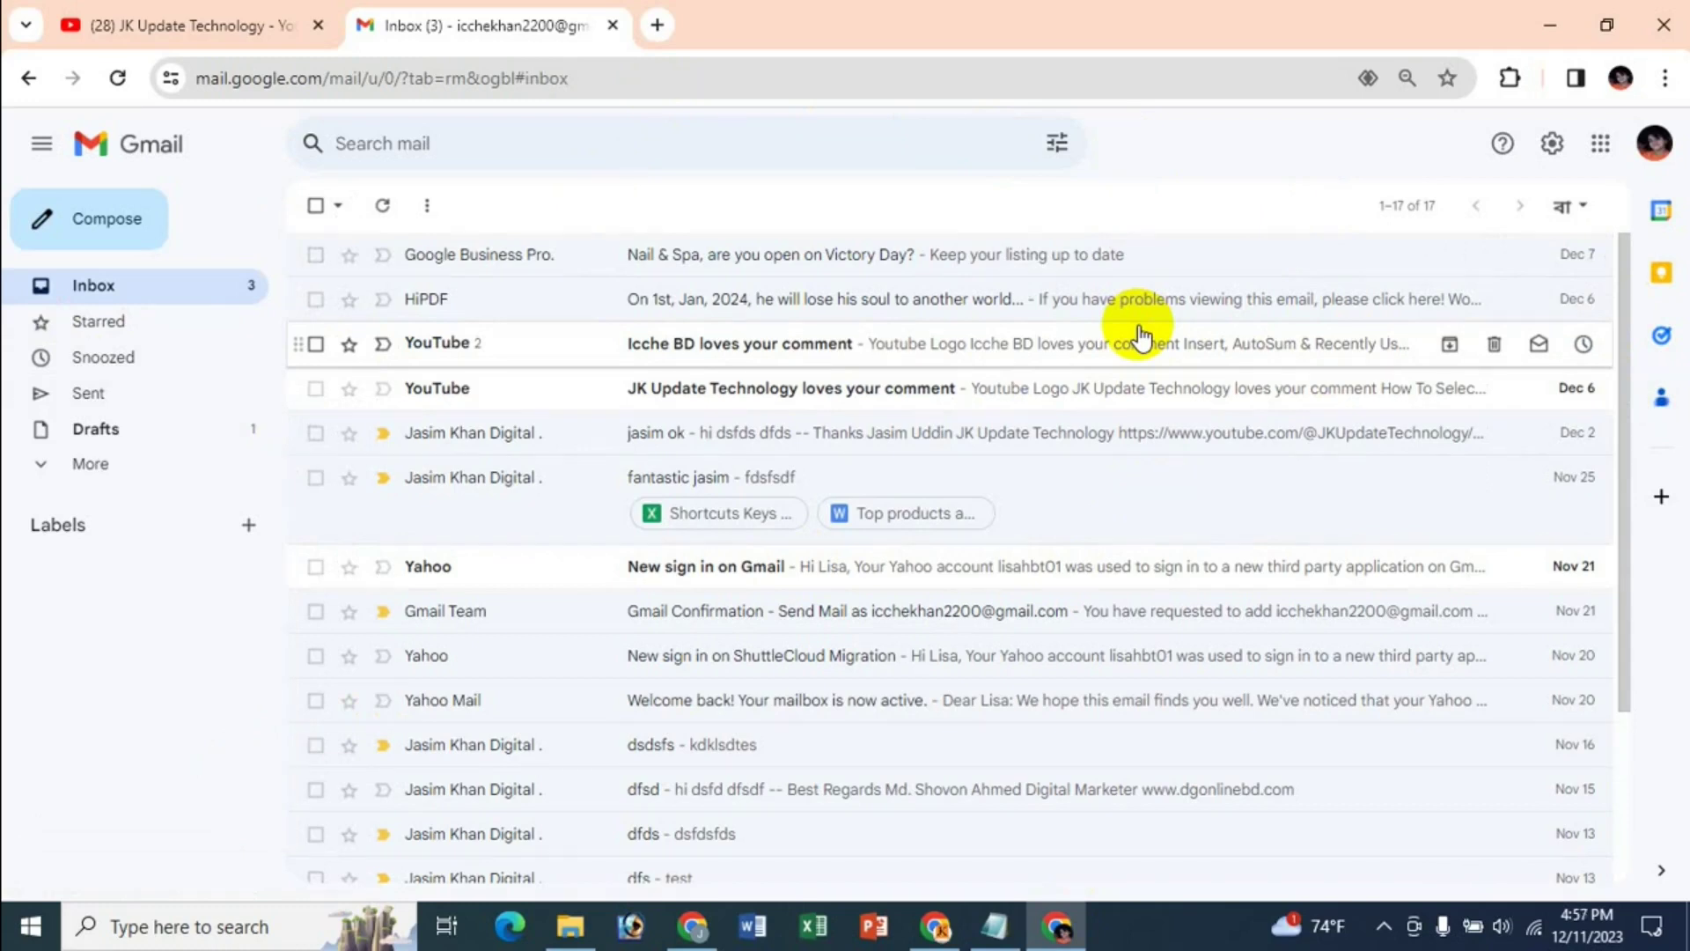
pyautogui.click(222, 29)
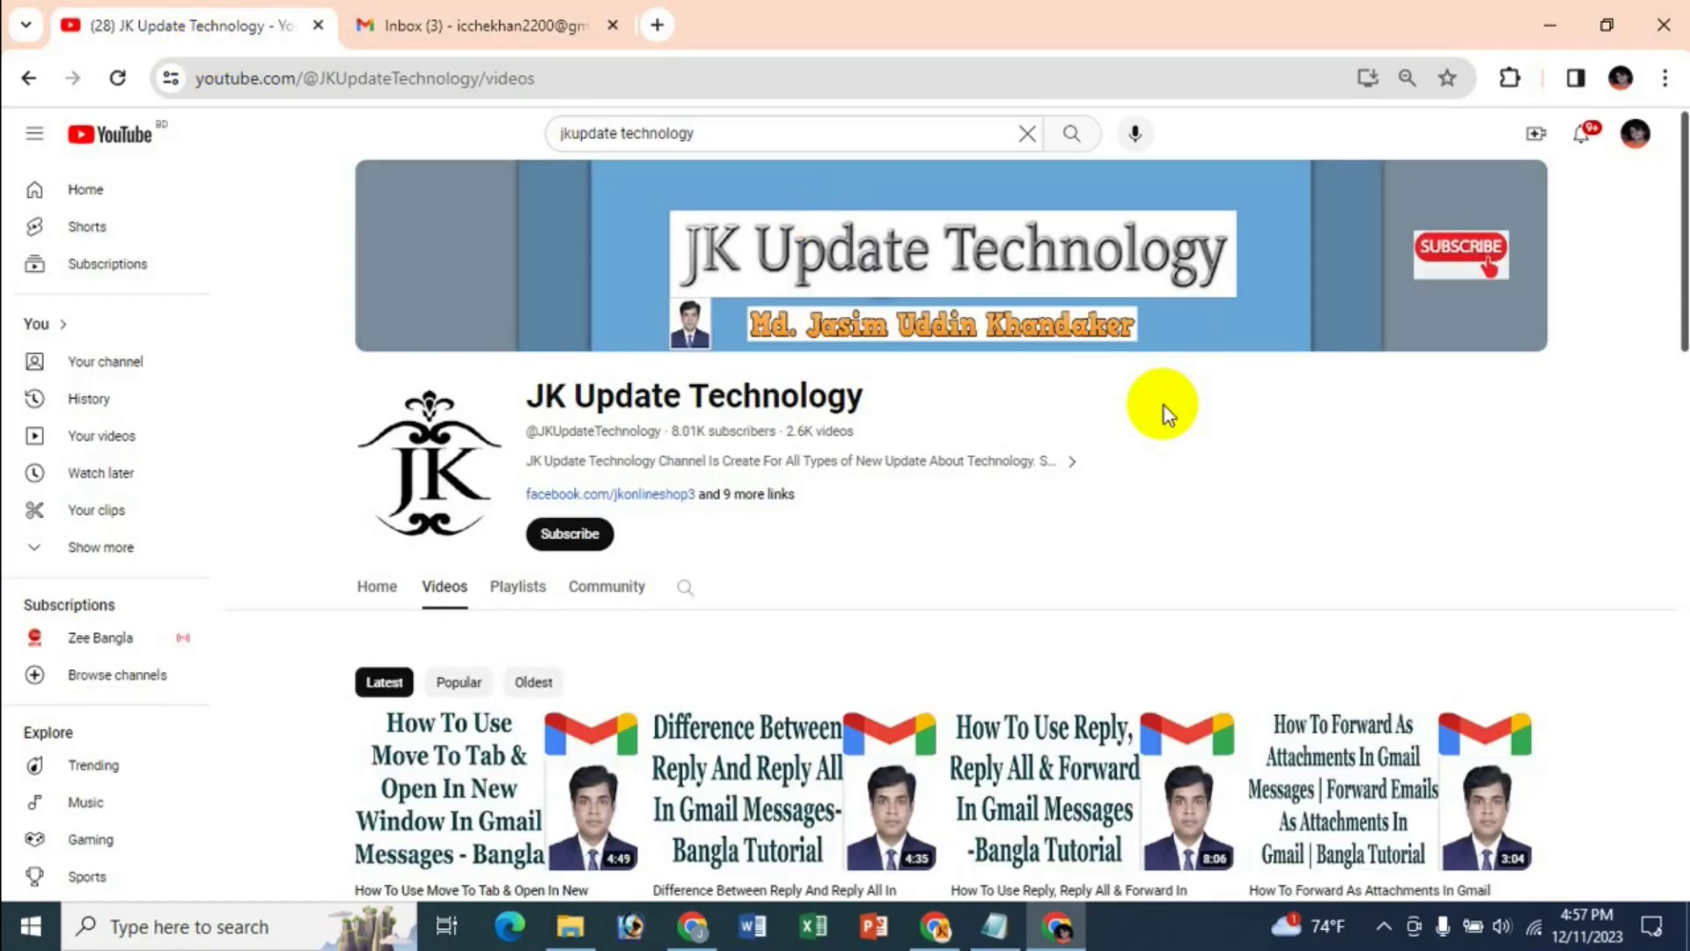